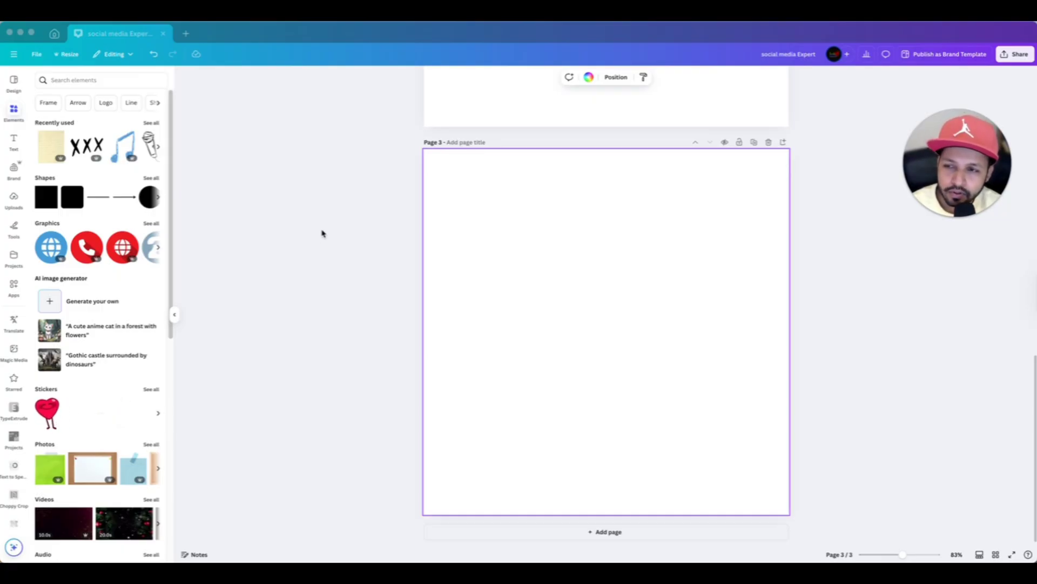
# Preview the 3 Columns and 3x3 Grid guide presets on page 3, and leave without adding any guides
pyautogui.click(37, 55)
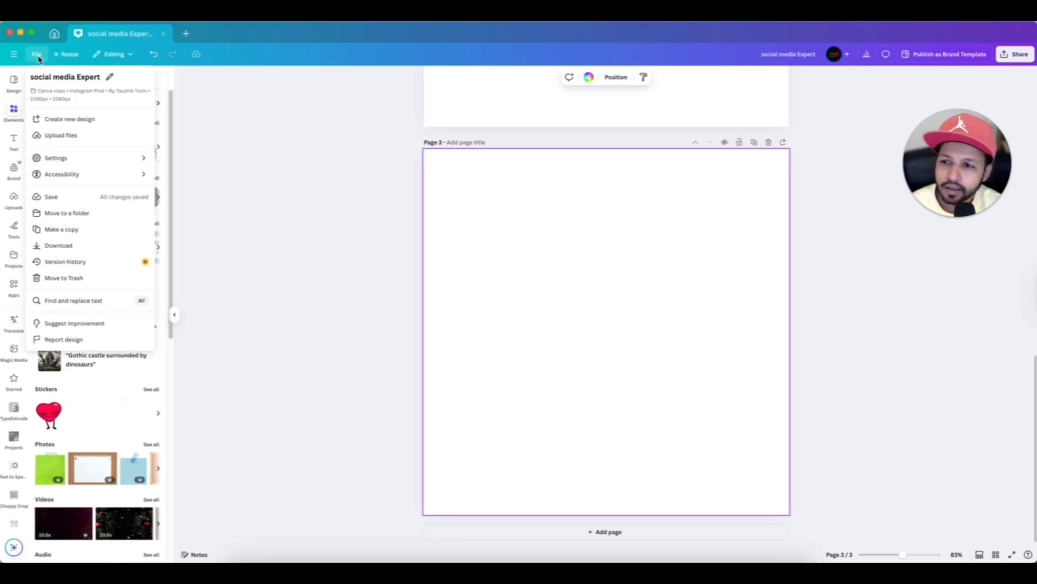
pyautogui.moveTo(67, 162)
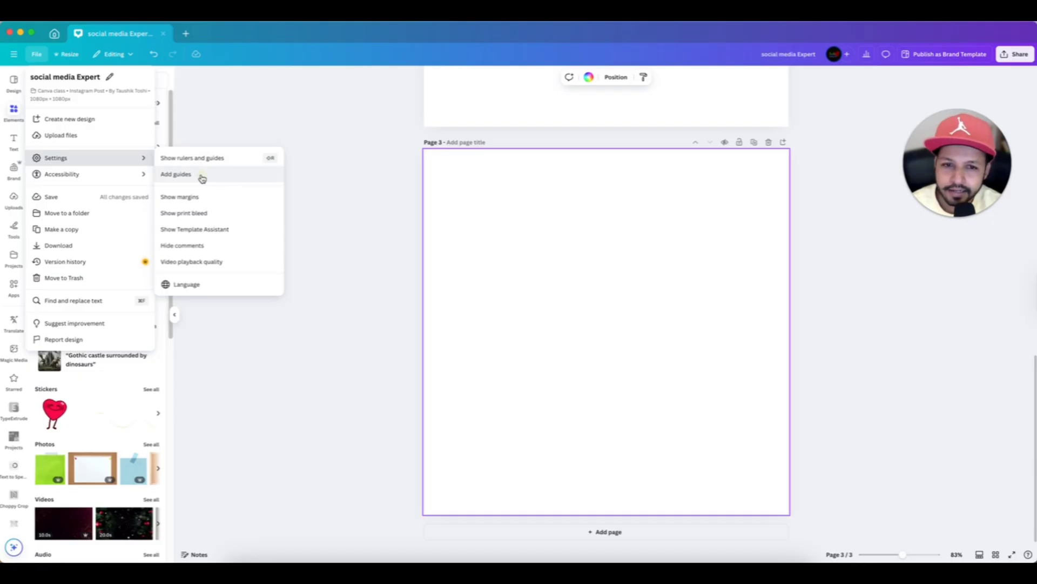
pyautogui.click(176, 175)
pyautogui.click(72, 114)
pyautogui.click(114, 118)
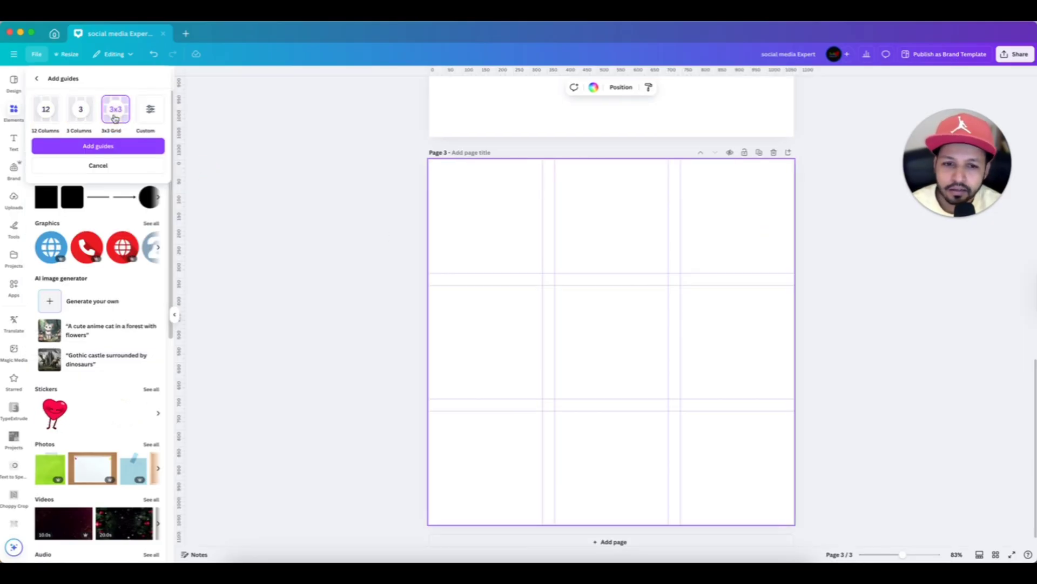
pyautogui.click(37, 80)
# Add the yellow lined paper and the XXX brush graphic to page 3 and view the graphic's position settings
pyautogui.click(50, 146)
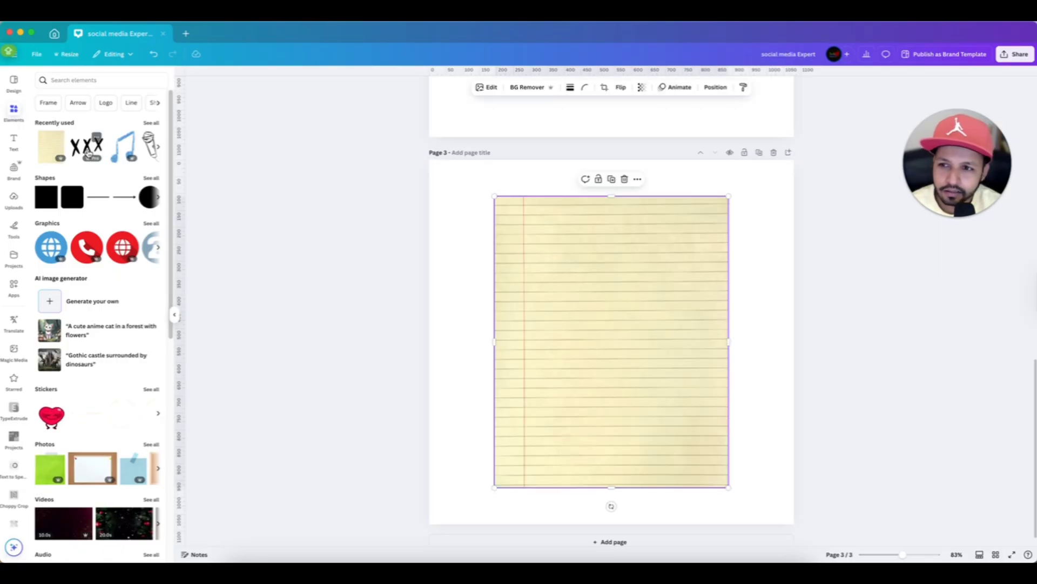
pyautogui.click(88, 153)
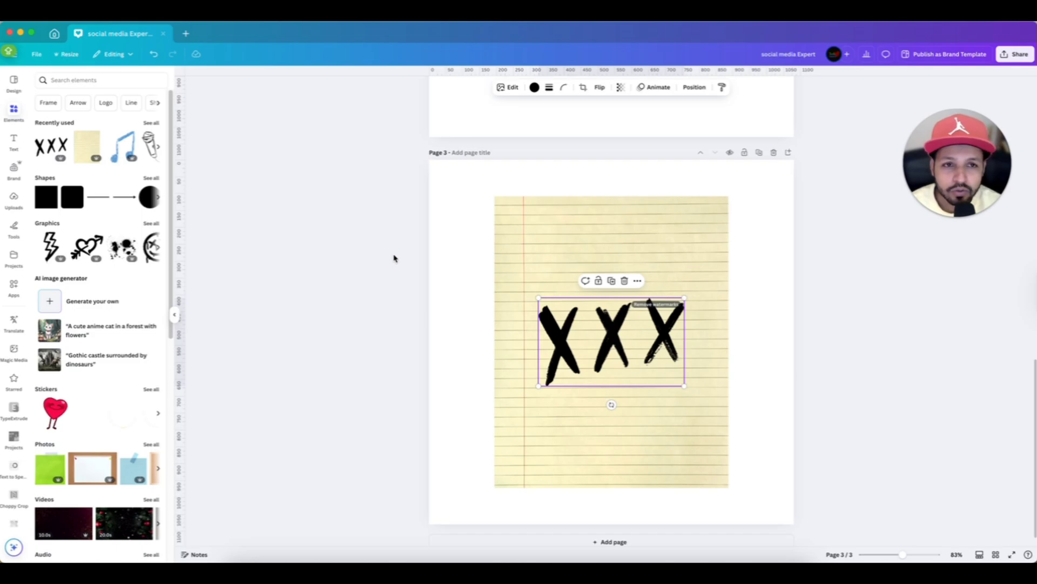
pyautogui.click(694, 91)
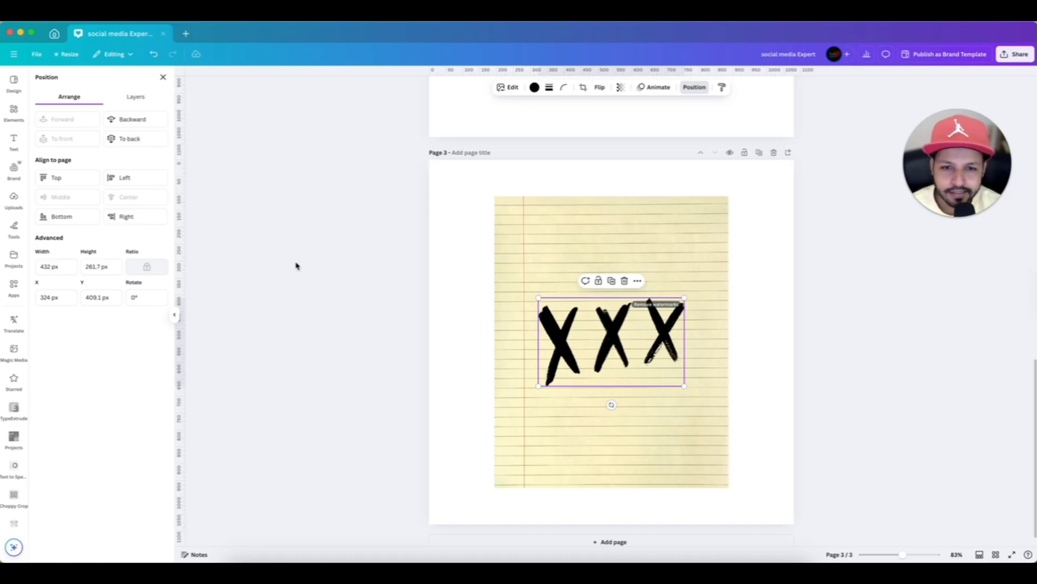
# Delete both the lined paper and the XXX graphic from page 3 and close the position settings
pyautogui.moveTo(488, 181); pyautogui.dragTo(676, 440)
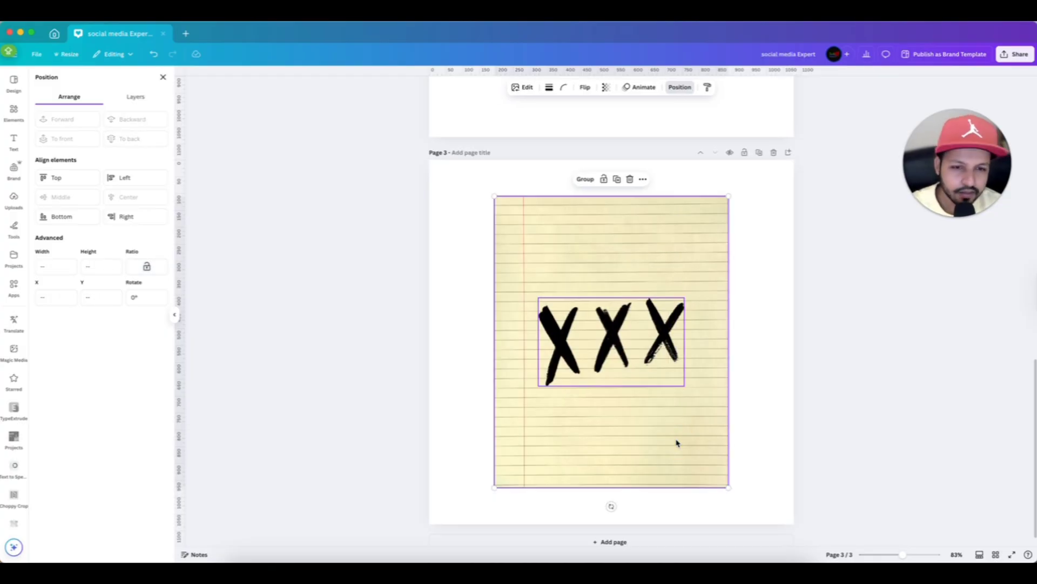
pyautogui.press('Delete')
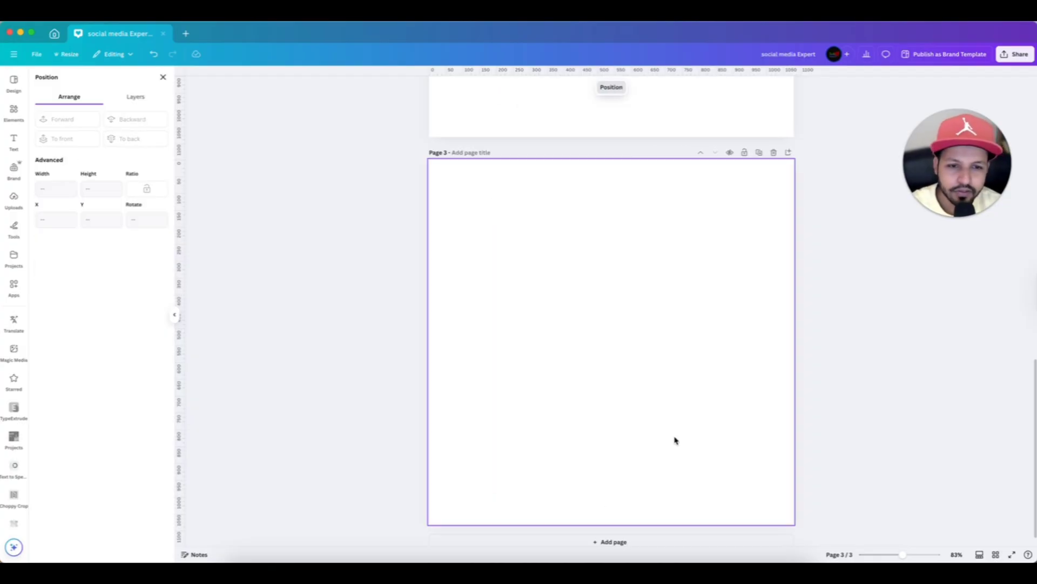
pyautogui.click(162, 77)
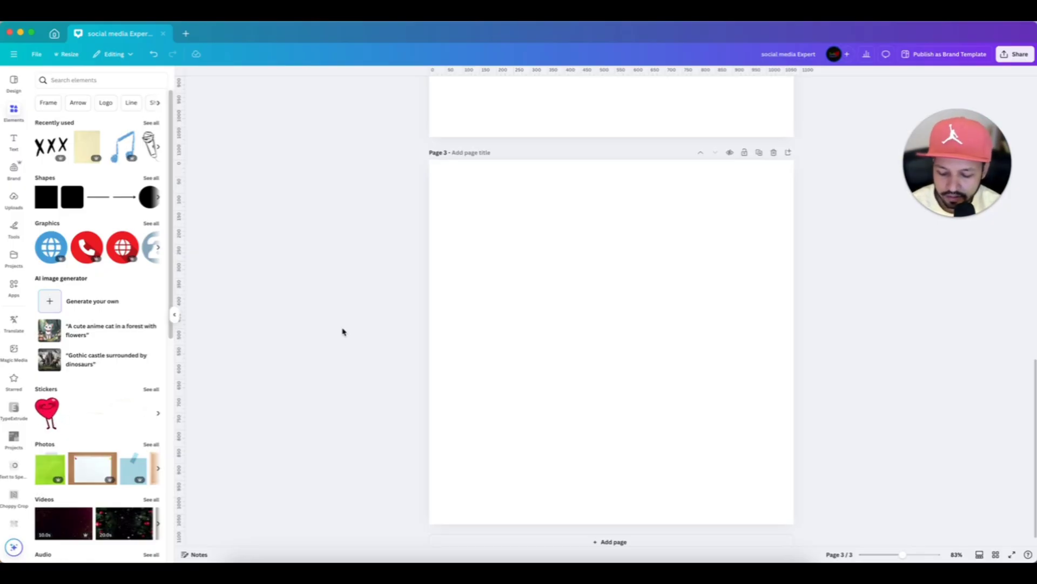
# Hide the rulers and guides and show them again
pyautogui.hotkey('shift', 'r')
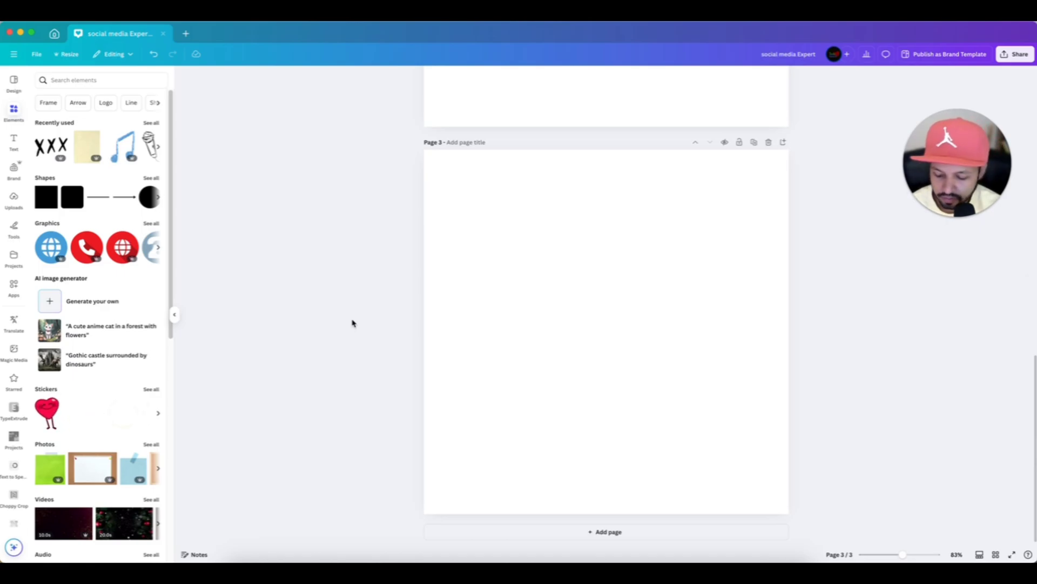
pyautogui.hotkey('shift', 'r')
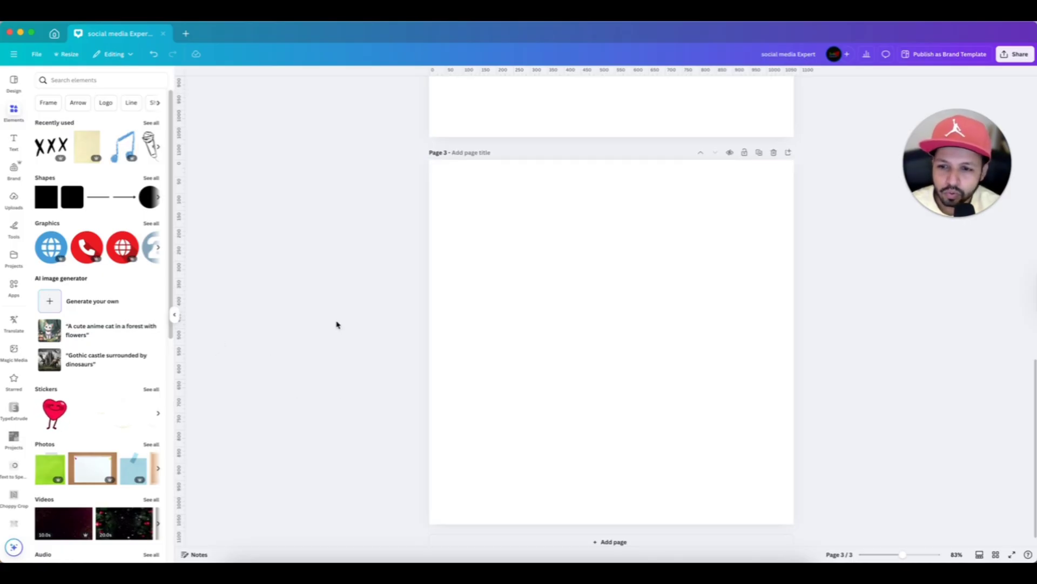
# Place a vertical guide at the 50 px mark just inside page 3's left edge
pyautogui.click(182, 246)
pyautogui.moveTo(182, 246); pyautogui.dragTo(429, 292)
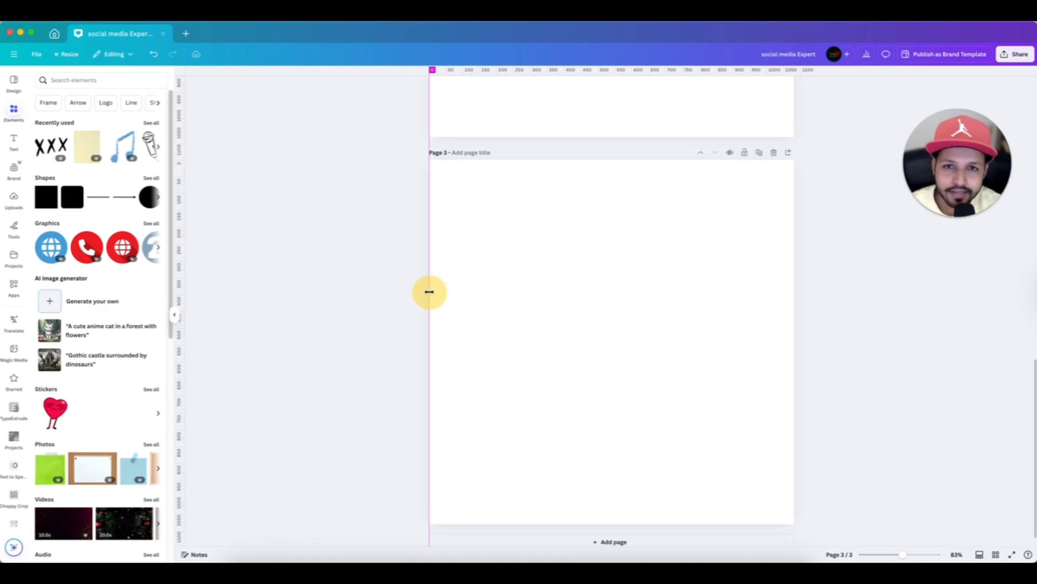
pyautogui.moveTo(429, 292); pyautogui.dragTo(446, 289)
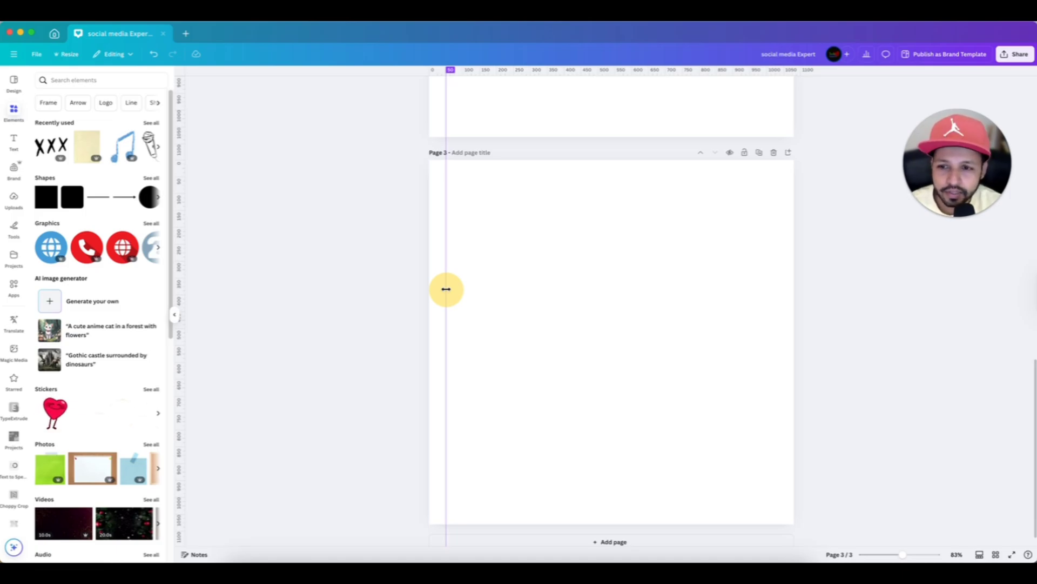
pyautogui.moveTo(445, 289); pyautogui.dragTo(446, 289)
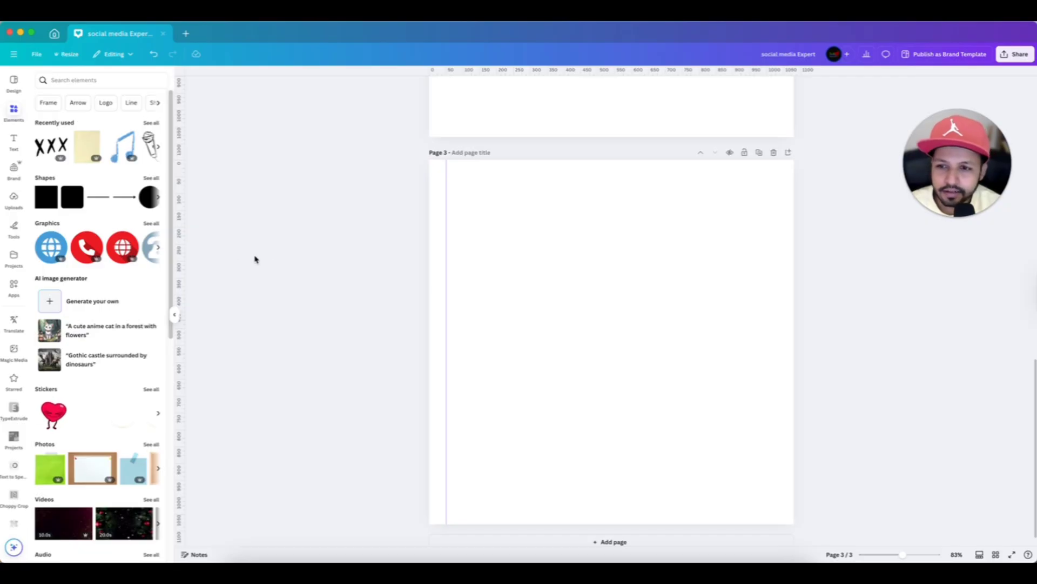
pyautogui.moveTo(184, 246); pyautogui.dragTo(184, 245)
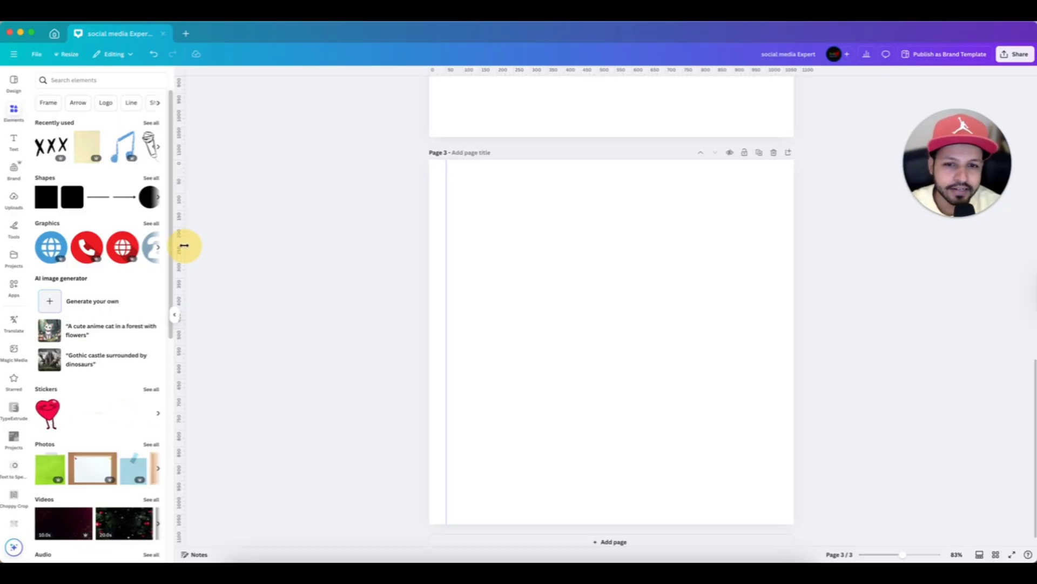
pyautogui.moveTo(184, 246); pyautogui.dragTo(446, 220)
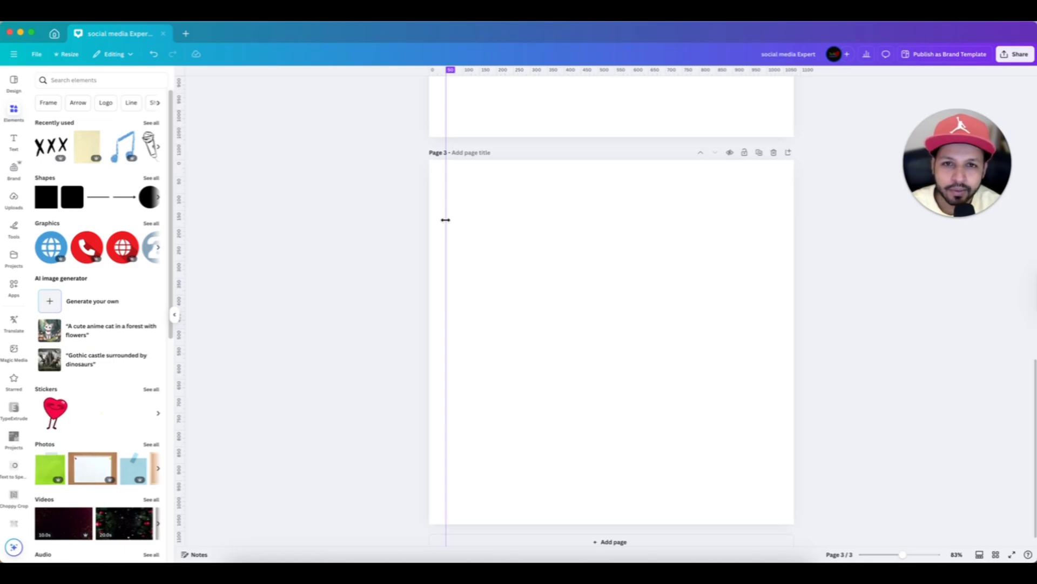
pyautogui.moveTo(445, 220); pyautogui.dragTo(446, 220)
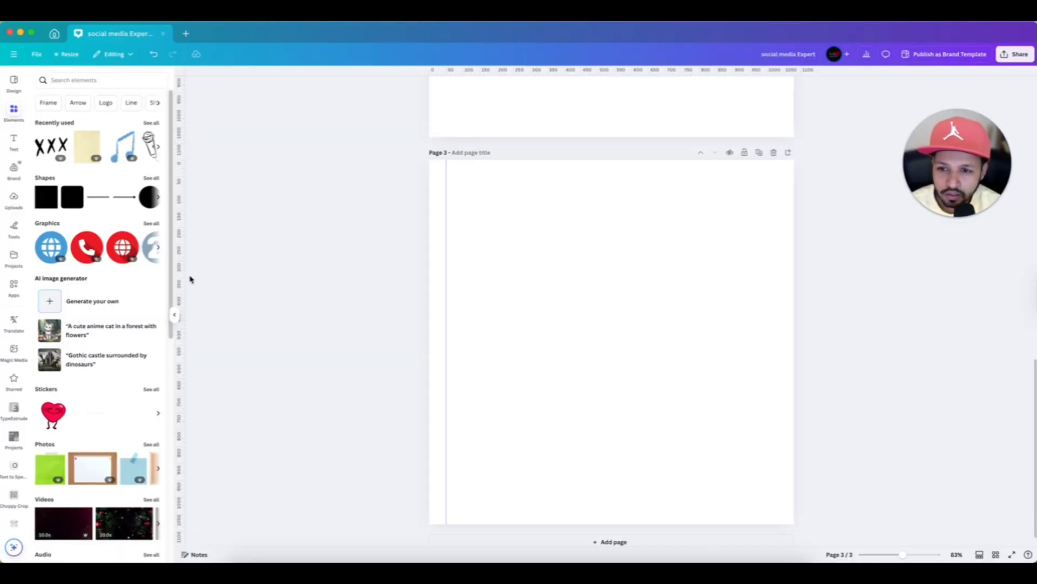
# Place a second vertical guide just inside page 3's right edge, matching the left guide's margin
pyautogui.moveTo(183, 276); pyautogui.dragTo(183, 276)
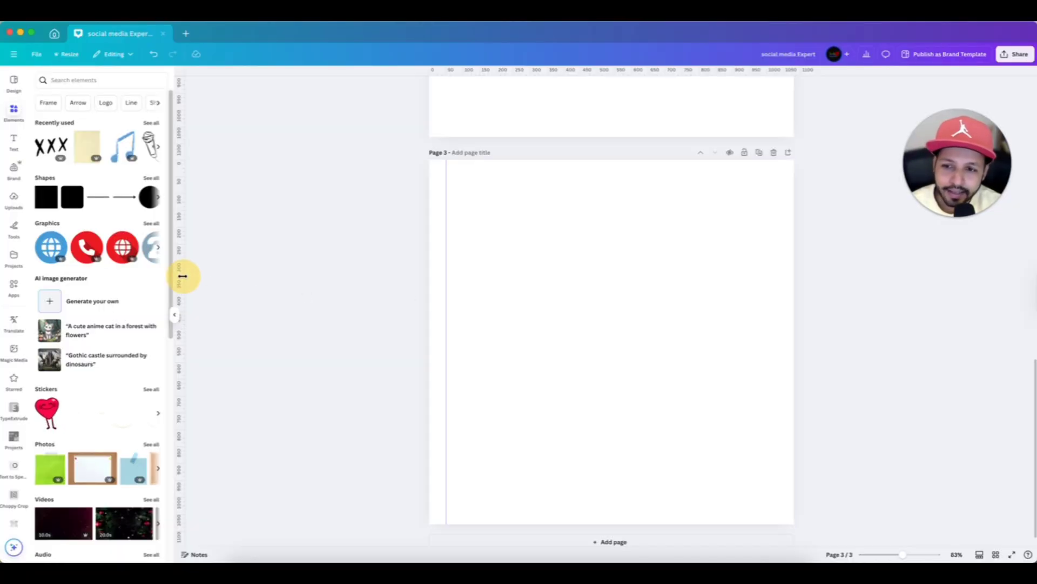
pyautogui.moveTo(183, 276); pyautogui.dragTo(792, 270)
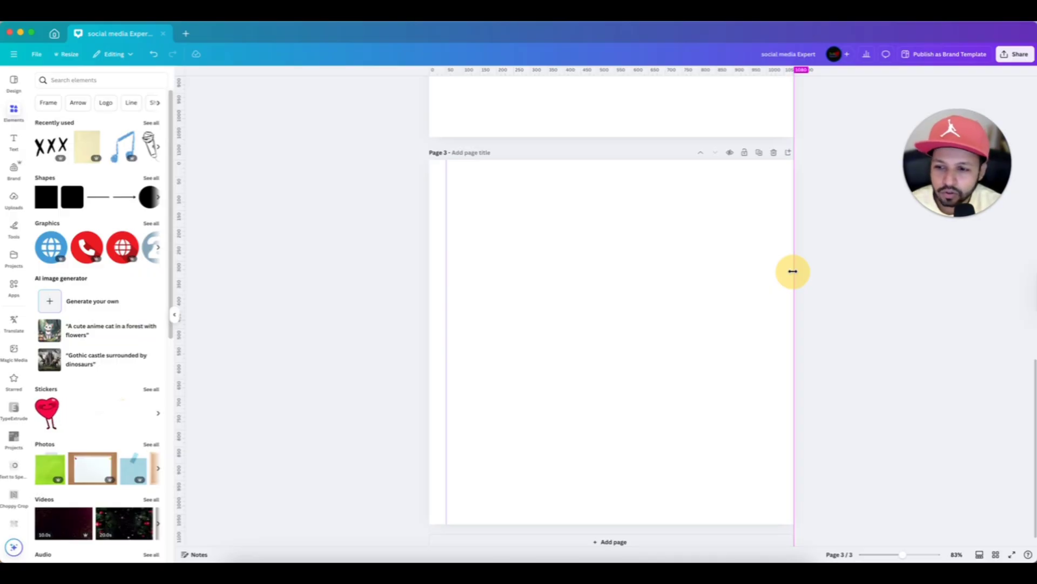
pyautogui.moveTo(793, 271); pyautogui.dragTo(792, 272)
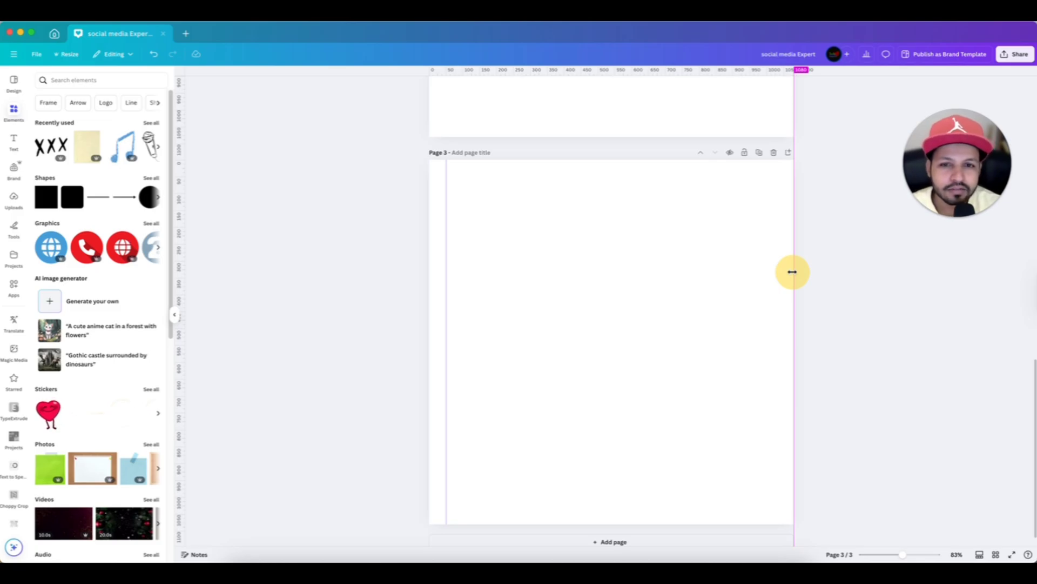
pyautogui.moveTo(792, 272); pyautogui.dragTo(777, 288)
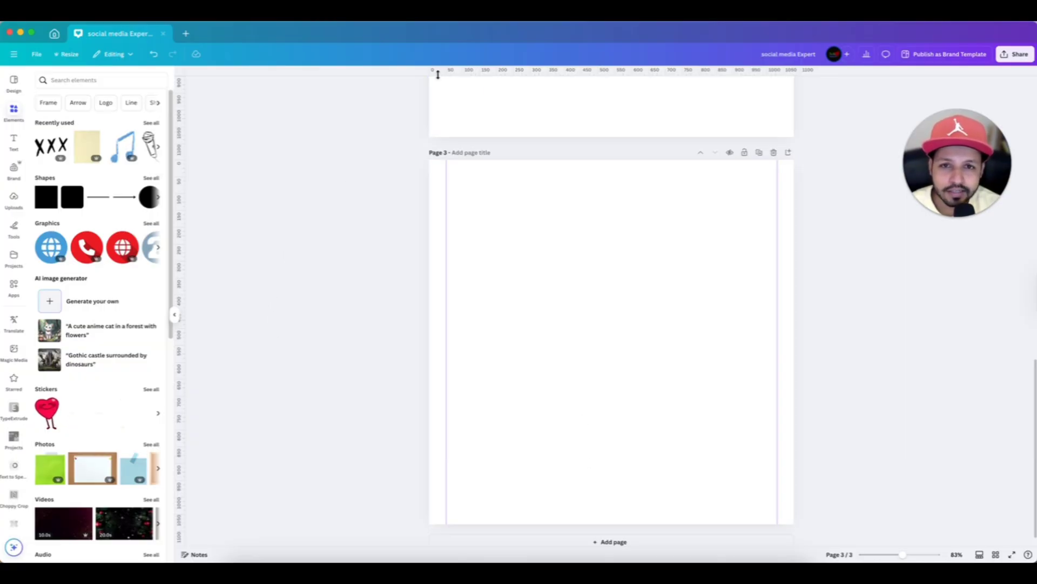
# Place horizontal guides just inside page 3's top and bottom edges, matching the side margins
pyautogui.click(625, 71)
pyautogui.moveTo(625, 72); pyautogui.dragTo(626, 176)
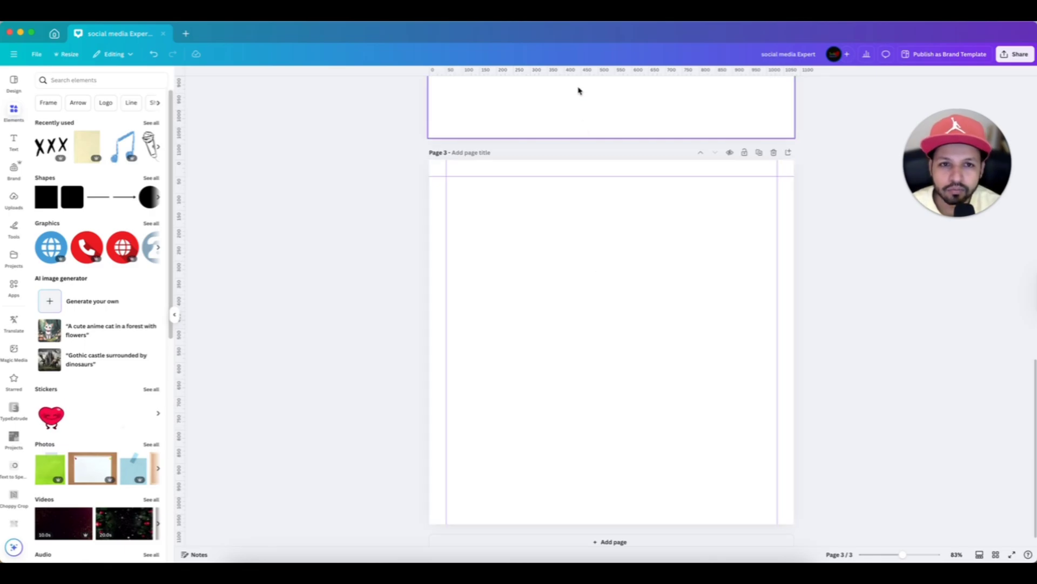
pyautogui.moveTo(570, 72); pyautogui.dragTo(577, 507)
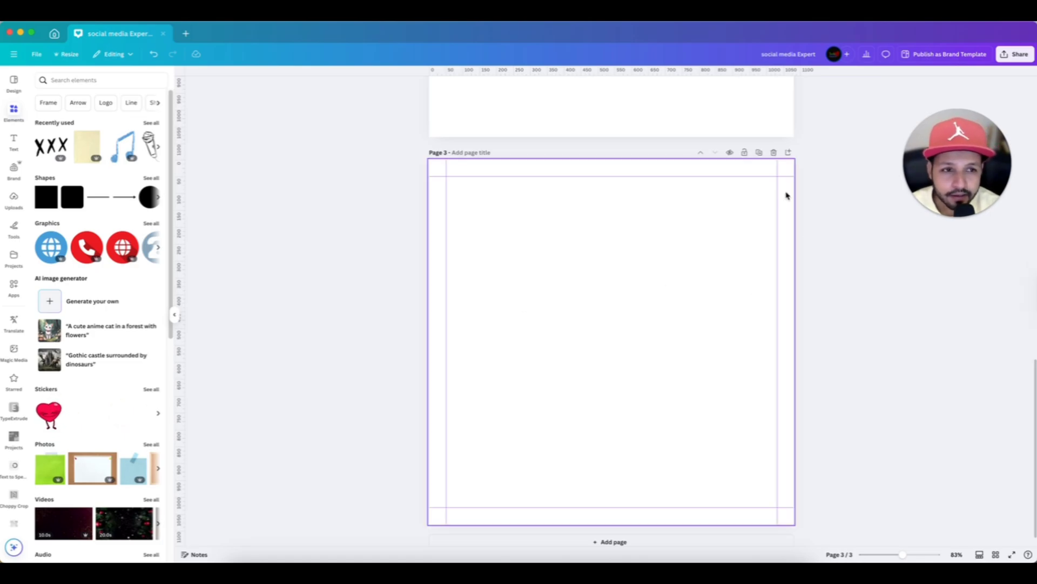
# Delete the two blank pages below the Social Media Expert design
pyautogui.scroll(15, 802, 213)
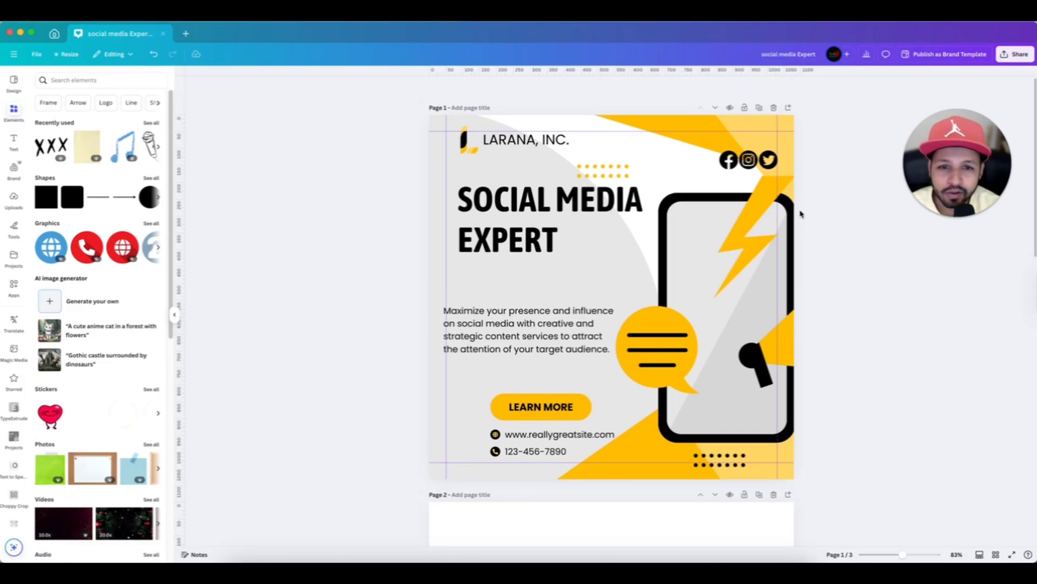
pyautogui.press('super+minus')
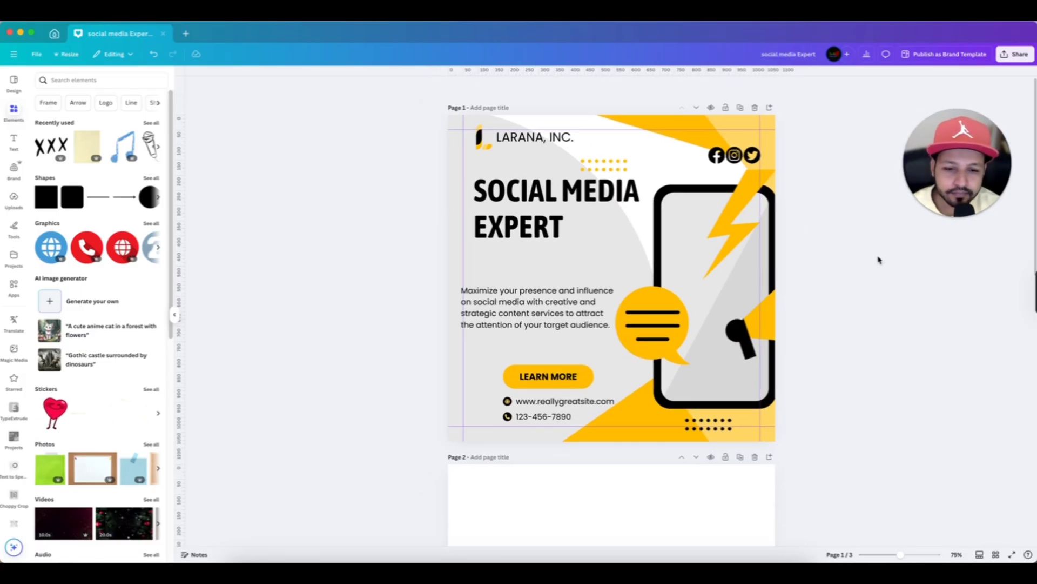
pyautogui.click(755, 457)
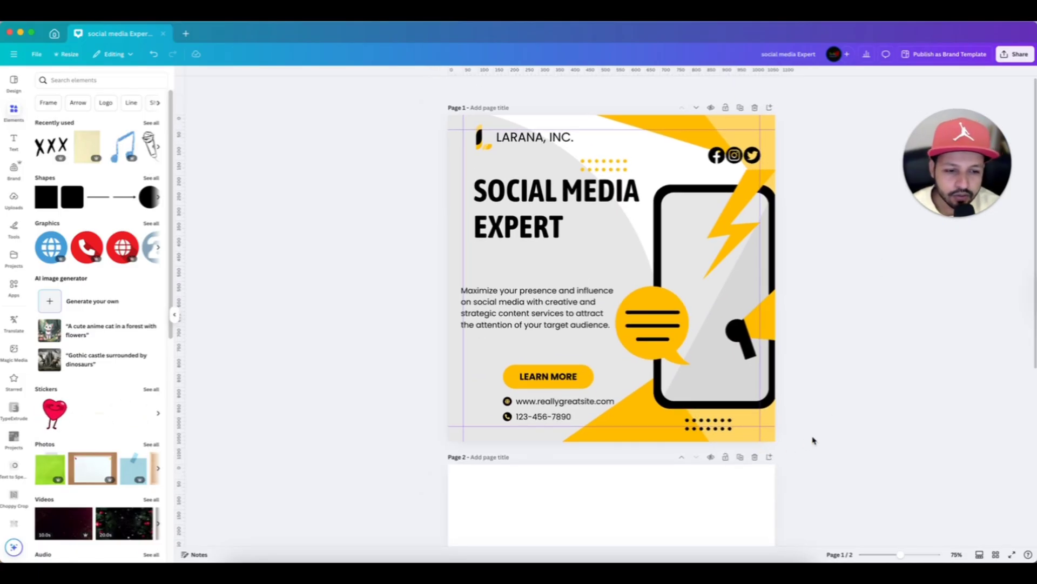
pyautogui.click(755, 458)
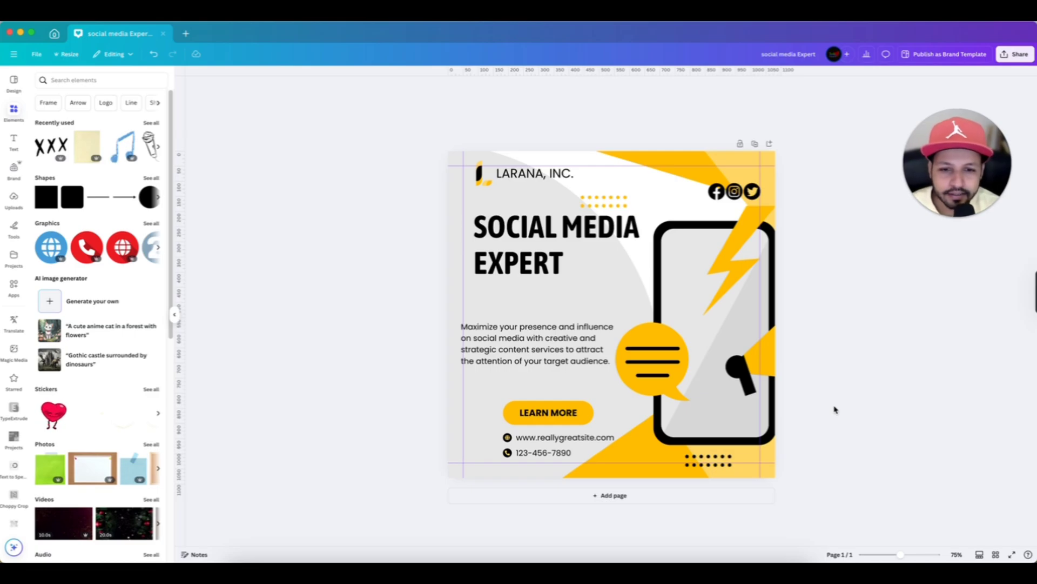
# Check the Social Media Expert layout against the margin guides, hiding the rulers and guides and showing them again
pyautogui.scroll(1, 836, 407)
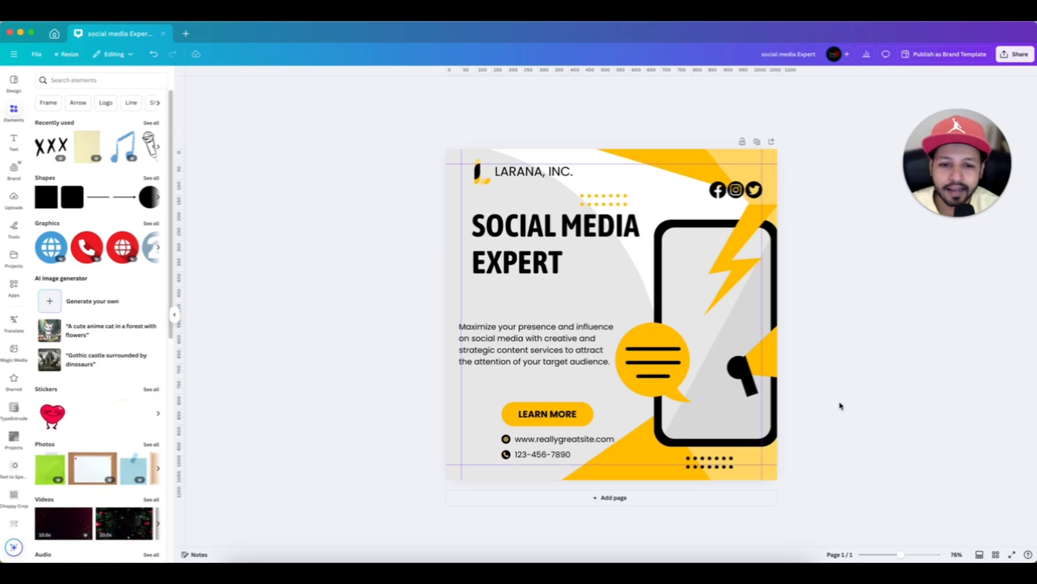
pyautogui.scroll(5, 840, 406)
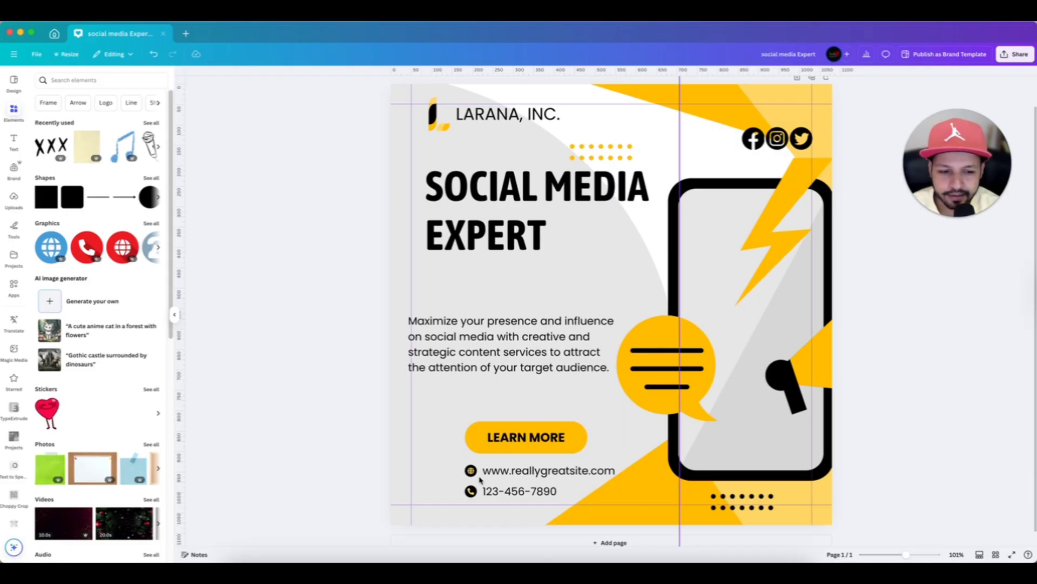
pyautogui.scroll(-5, 478, 479)
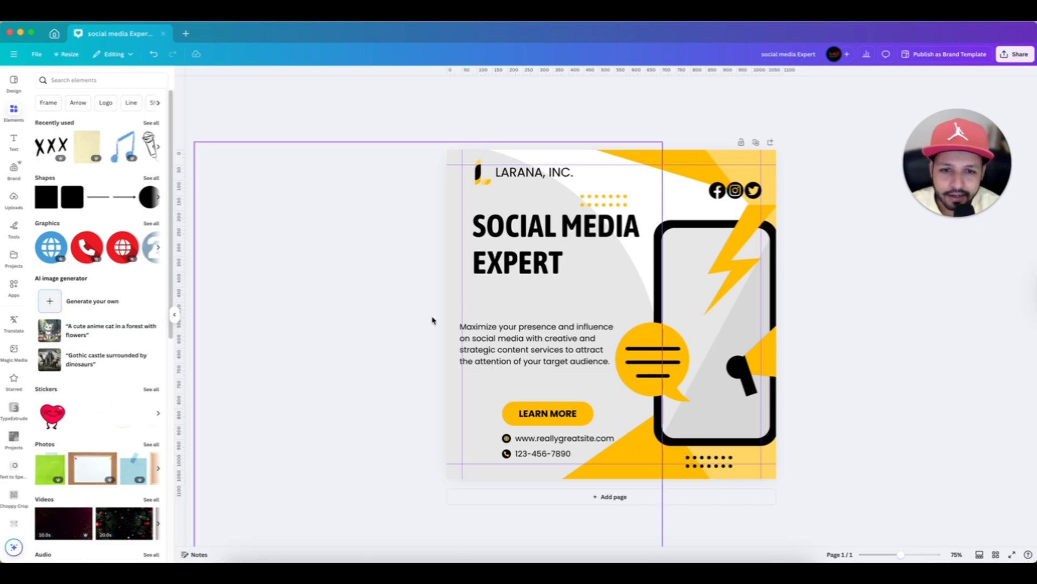
pyautogui.scroll(2, 375, 332)
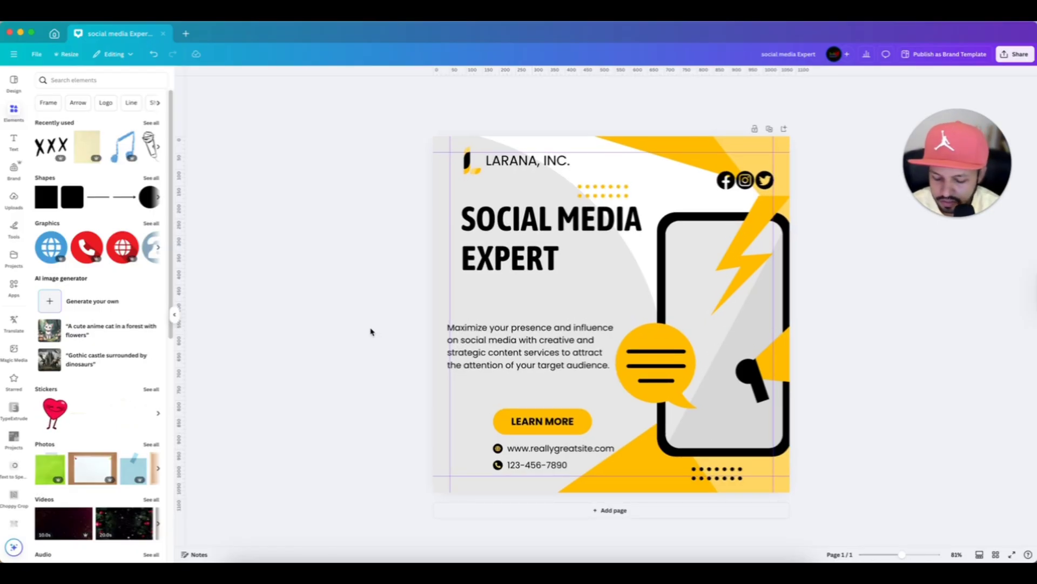
pyautogui.hotkey('shift', 'r')
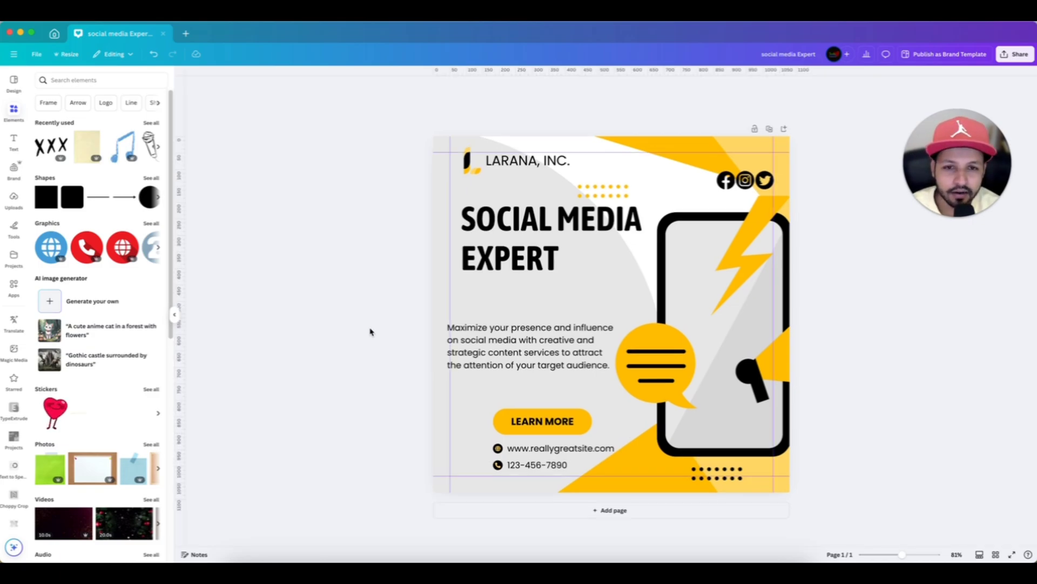
pyautogui.hotkey('shift', 'r')
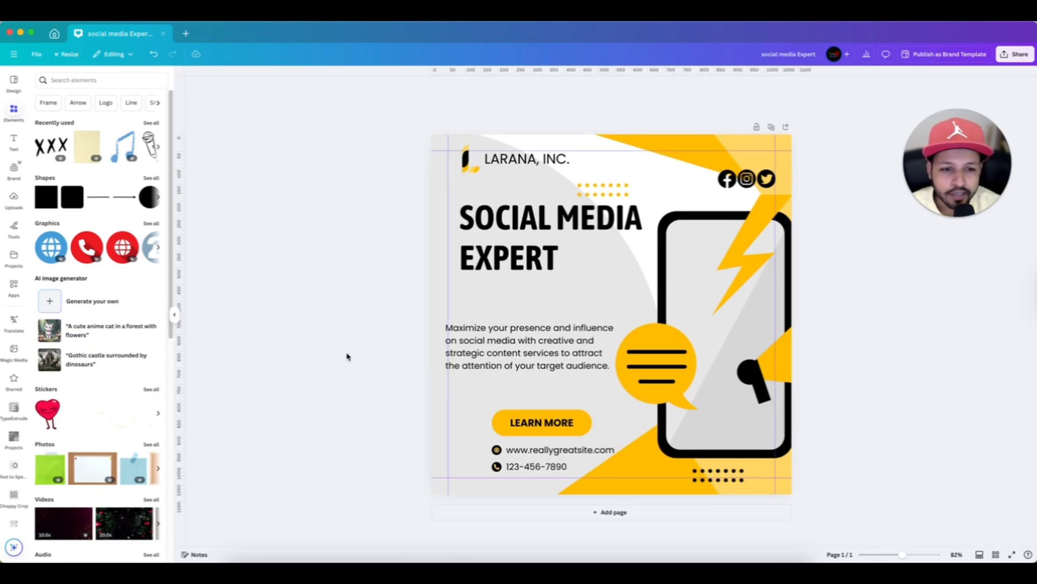
# Duplicate the Social Media Expert page
pyautogui.scroll(-2, 345, 354)
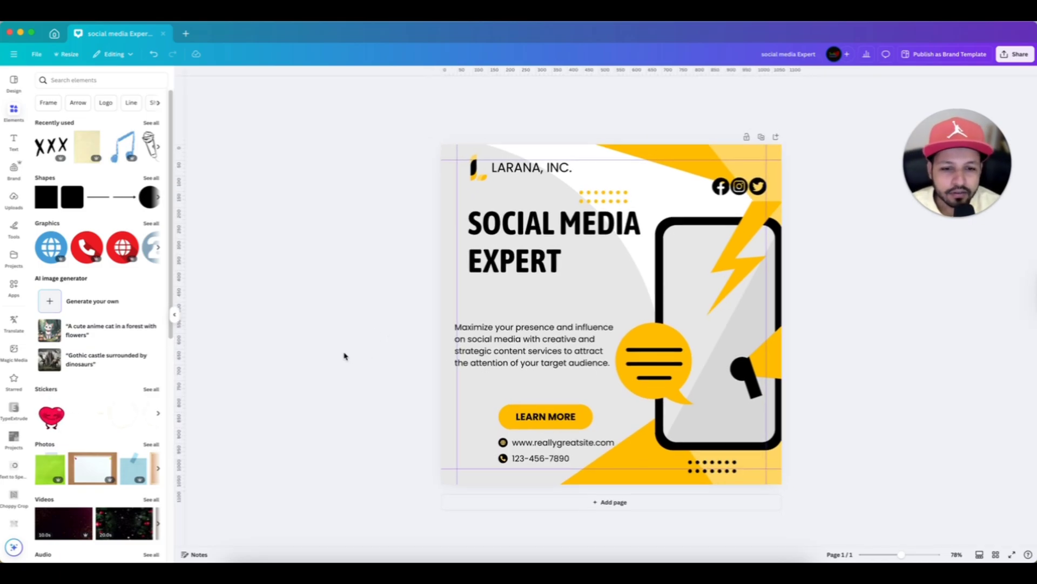
pyautogui.click(761, 137)
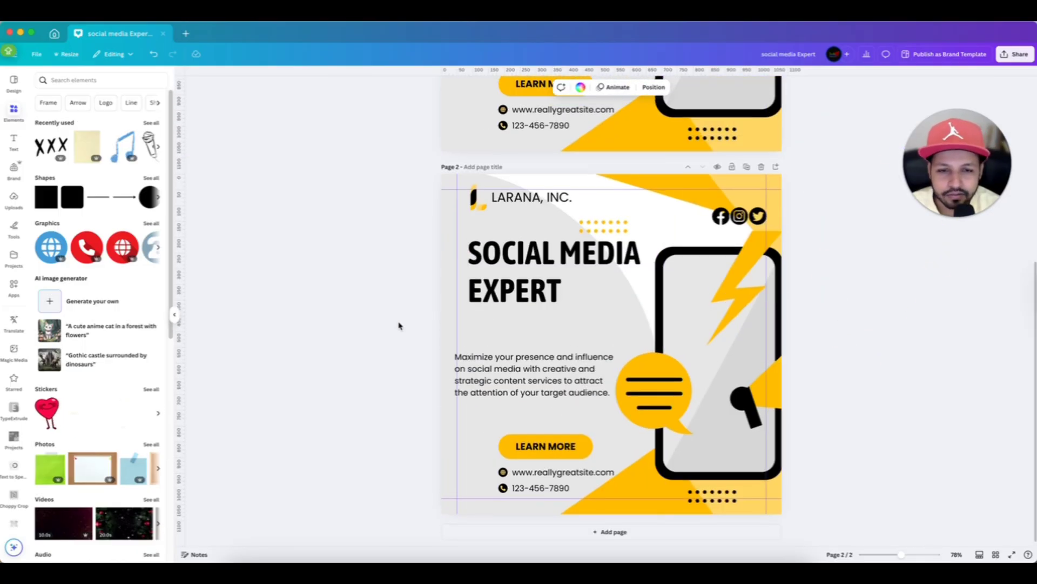
# Move the logo and company name together into the upper-left corner formed by page 2's left and top margin guides
pyautogui.scroll(3, 327, 344)
pyautogui.scroll(2, 324, 343)
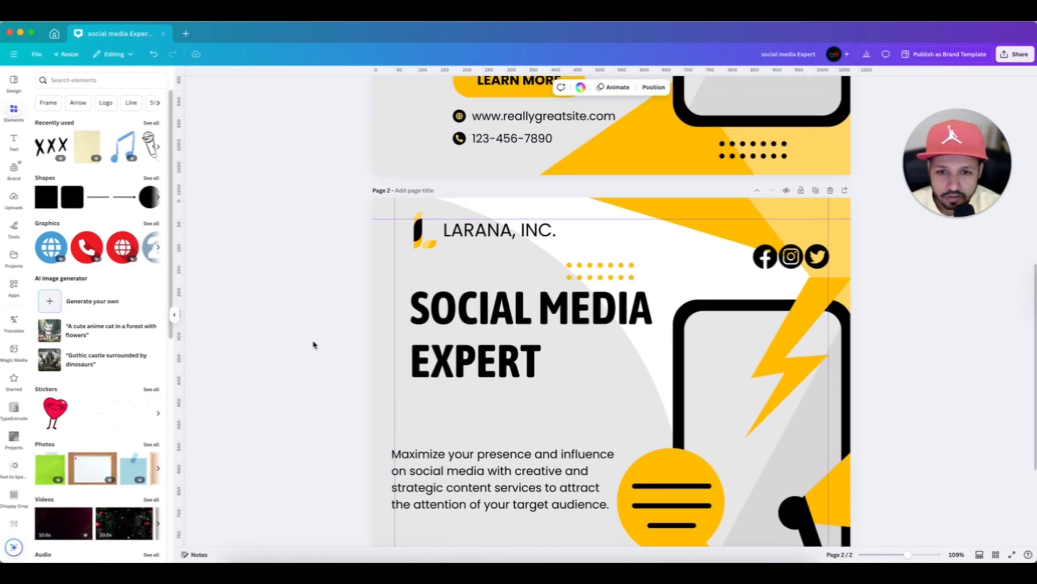
pyautogui.scroll(4, 322, 340)
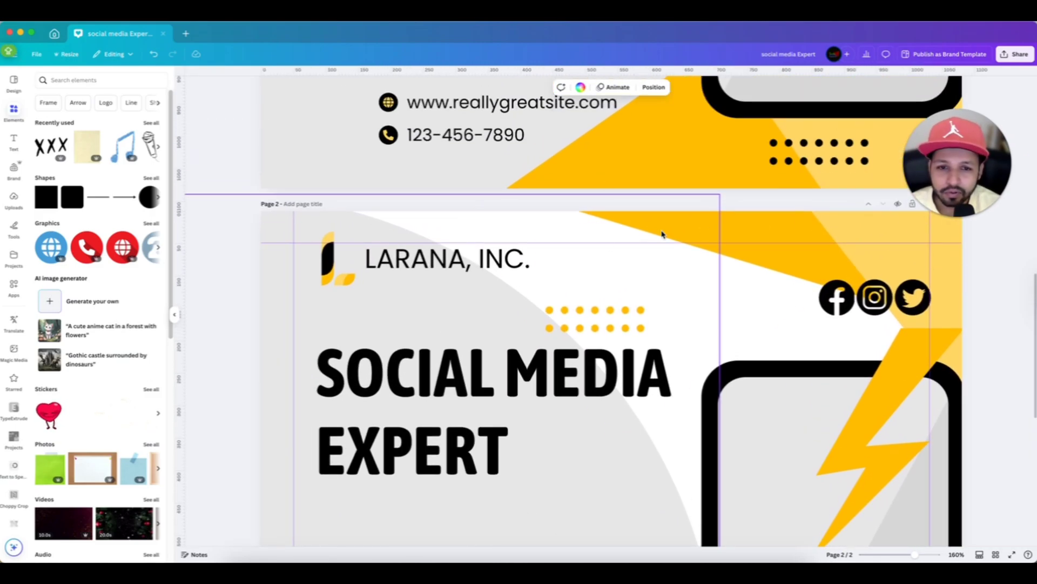
pyautogui.click(331, 275)
pyautogui.keyDown('shift'); pyautogui.click(451, 262); pyautogui.keyUp('shift')
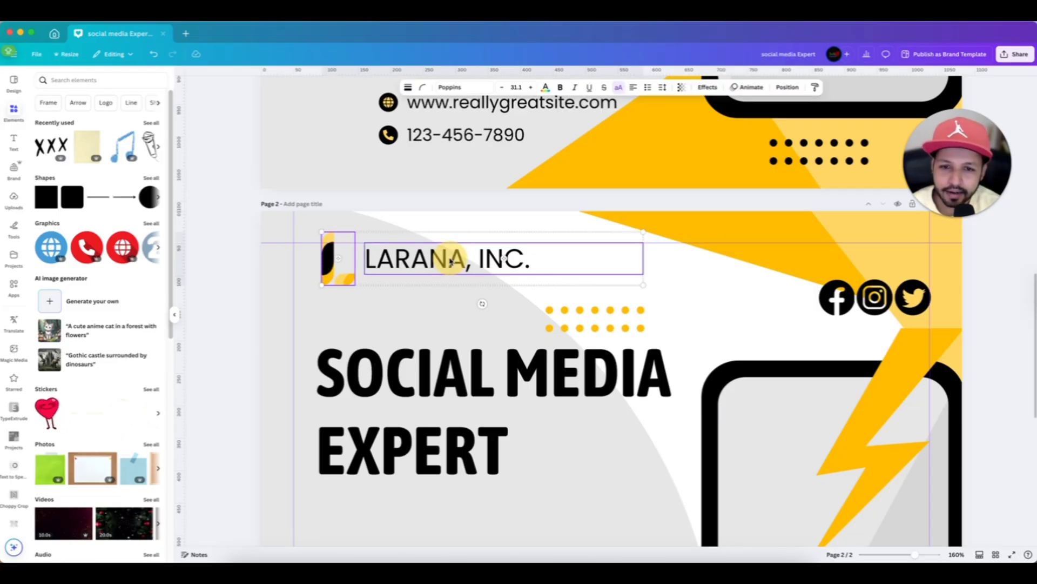
pyautogui.moveTo(451, 263); pyautogui.dragTo(423, 271)
pyautogui.press('Escape')
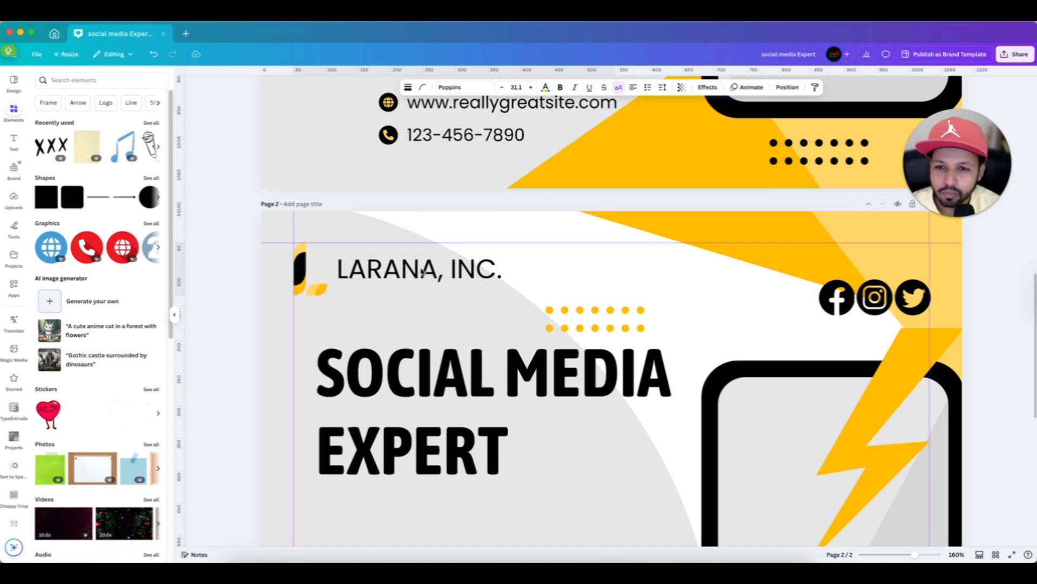
pyautogui.click(423, 272)
pyautogui.press('Escape')
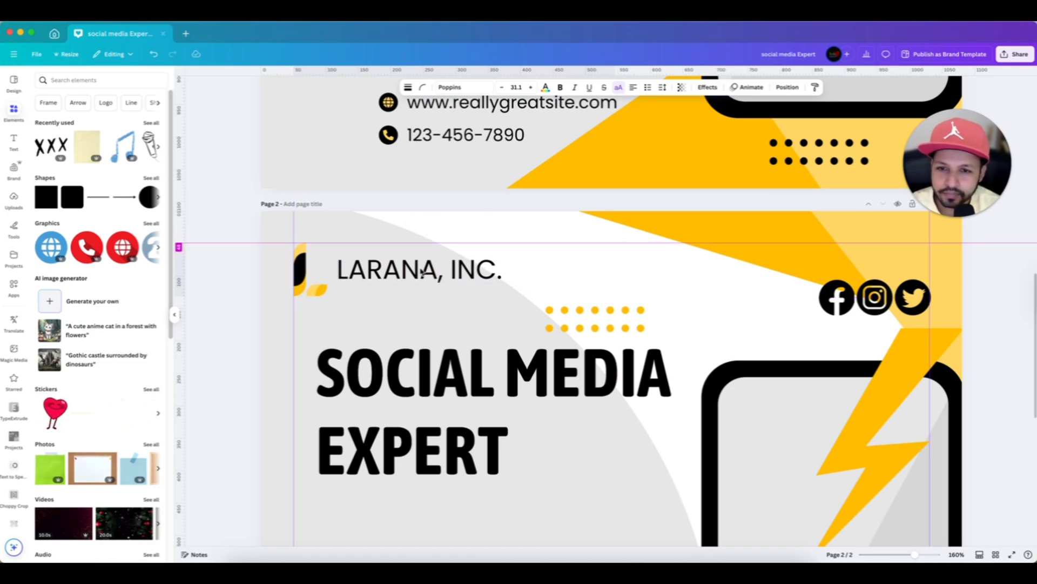
pyautogui.click(424, 272)
pyautogui.scroll(5, 432, 309)
pyautogui.scroll(-3, 297, 314)
pyautogui.click(274, 319)
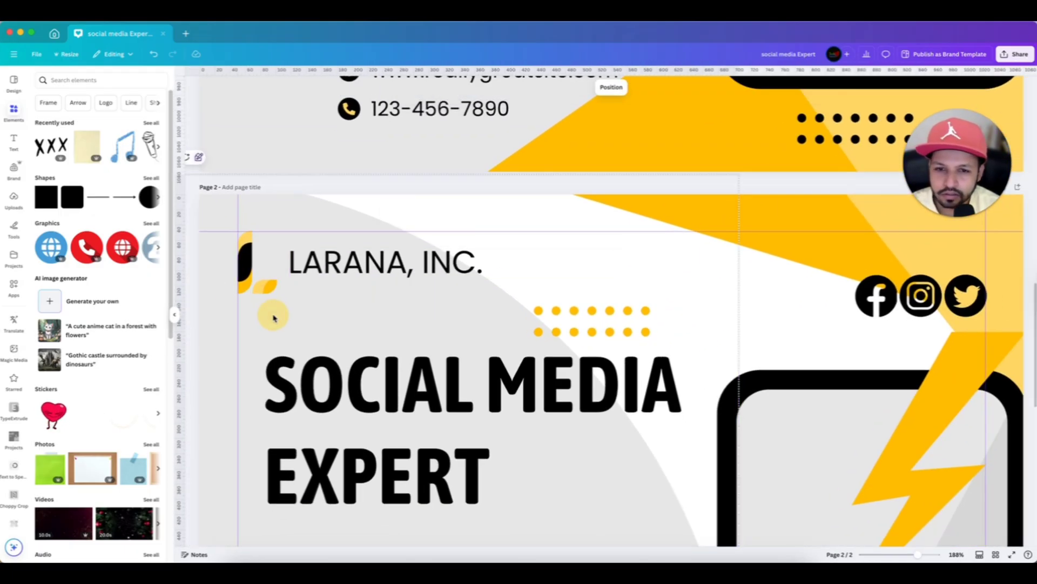
# Move the Facebook, Instagram and Twitter icons up together so they line up with page 2's top and right margin guides
pyautogui.scroll(-4, 273, 318)
pyautogui.scroll(-1, 438, 337)
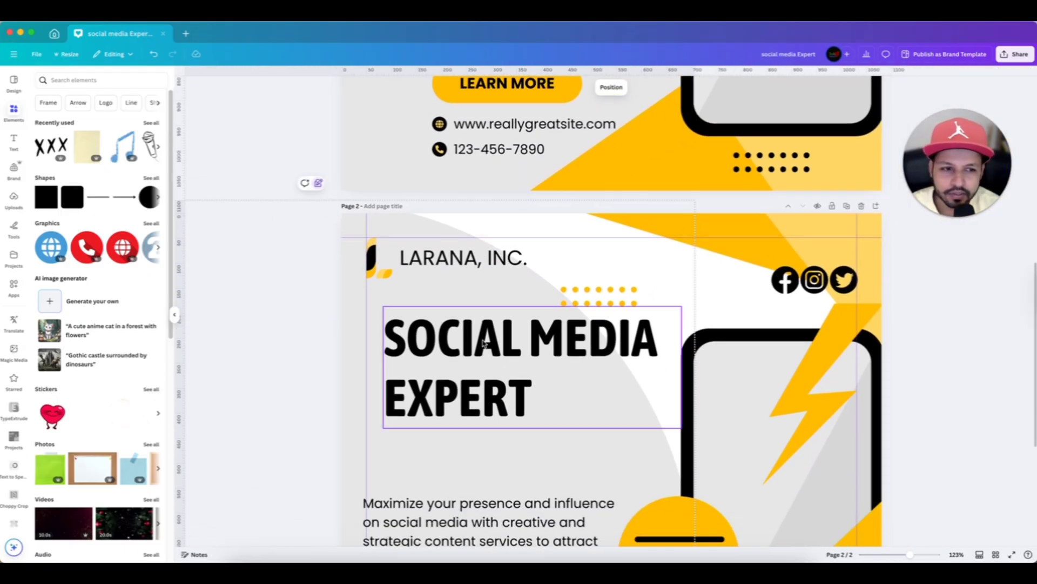
pyautogui.scroll(4, 970, 354)
pyautogui.scroll(-2, 973, 355)
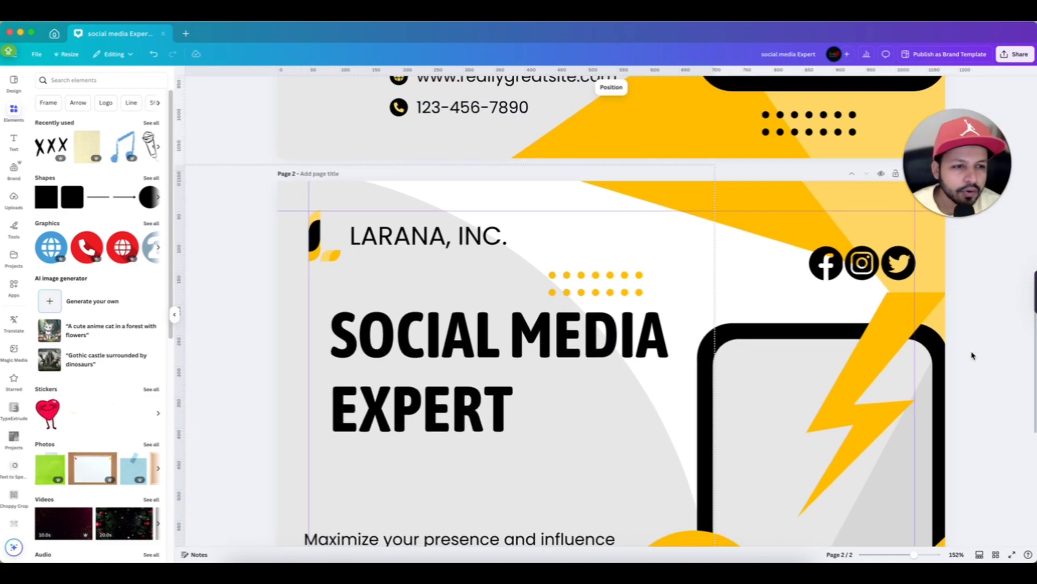
pyautogui.click(898, 263)
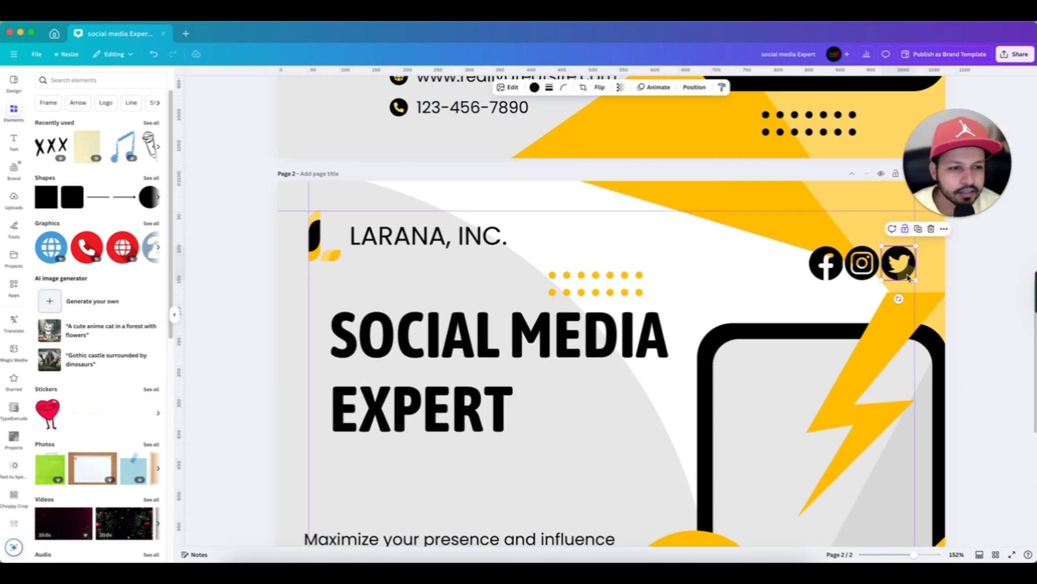
pyautogui.keyDown('shift'); pyautogui.click(866, 266); pyautogui.keyUp('shift')
pyautogui.keyDown('shift'); pyautogui.click(830, 270); pyautogui.keyUp('shift')
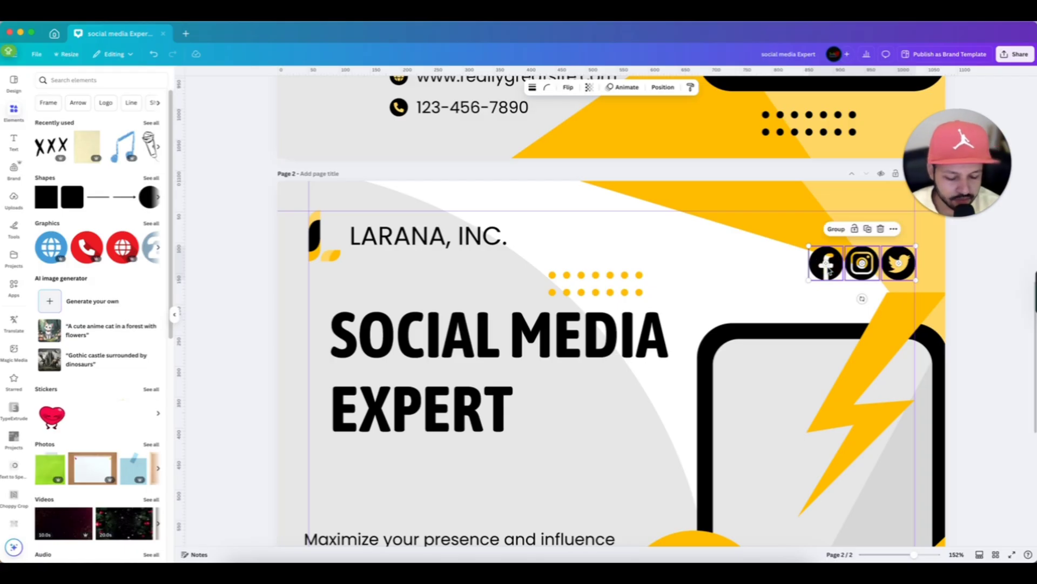
pyautogui.hotkey('shift', 'Up')
pyautogui.hotkey('shift', 'Up')
pyautogui.hotkey('shift', 'Up')
pyautogui.click(827, 268)
pyautogui.hotkey('shift', 'Up')
pyautogui.hotkey('shift', 'Up')
pyautogui.hotkey('shift', 'Up')
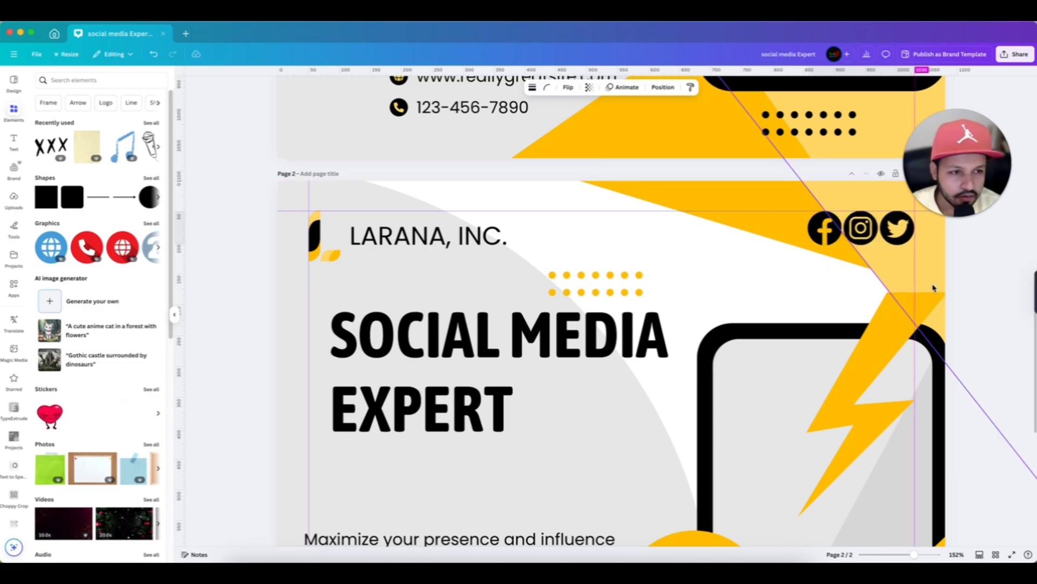
pyautogui.click(967, 287)
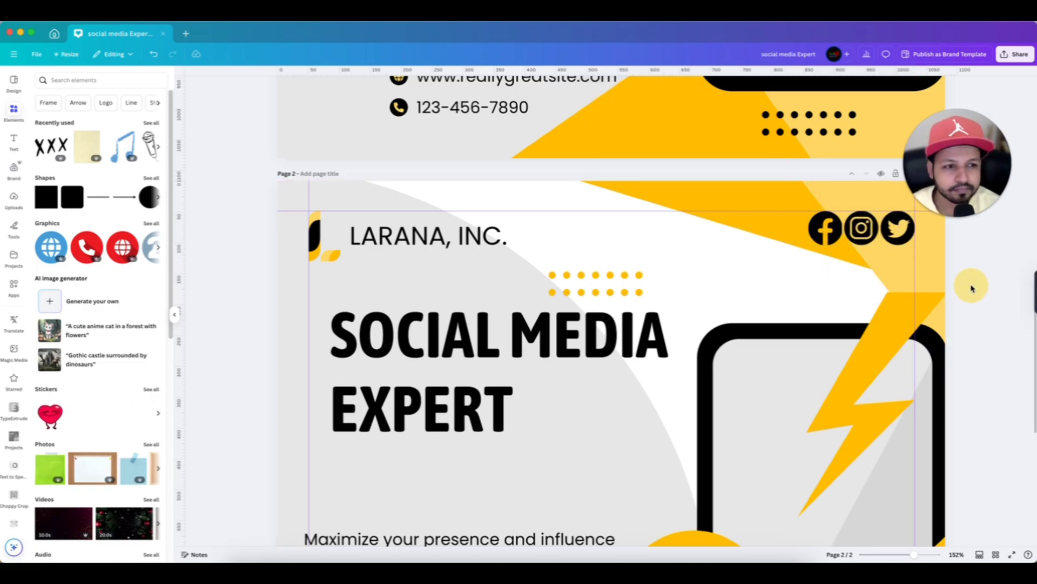
# Move the yellow dot pattern into the header between the company name and the social icons, just below the top guide
pyautogui.scroll(-3, 973, 289)
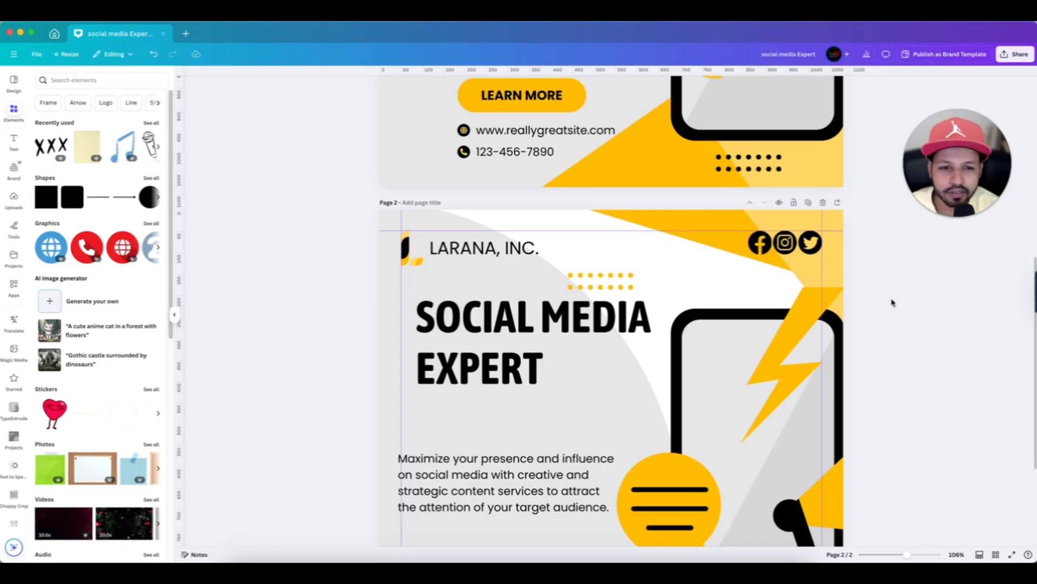
pyautogui.scroll(1, 891, 301)
pyautogui.scroll(3, 898, 311)
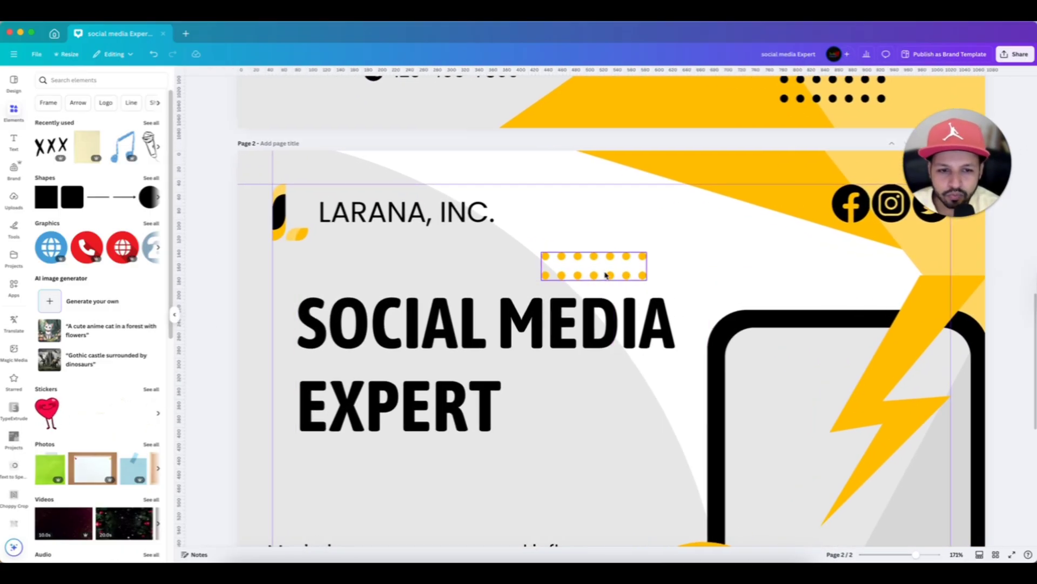
pyautogui.click(605, 276)
pyautogui.moveTo(605, 275); pyautogui.dragTo(657, 204)
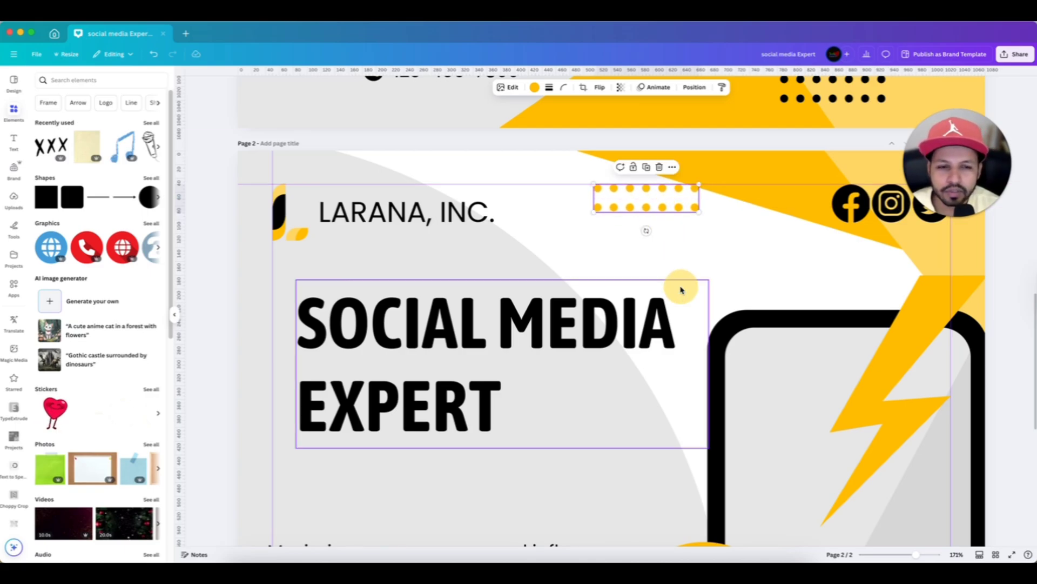
pyautogui.scroll(3, 685, 289)
pyautogui.scroll(2, 686, 290)
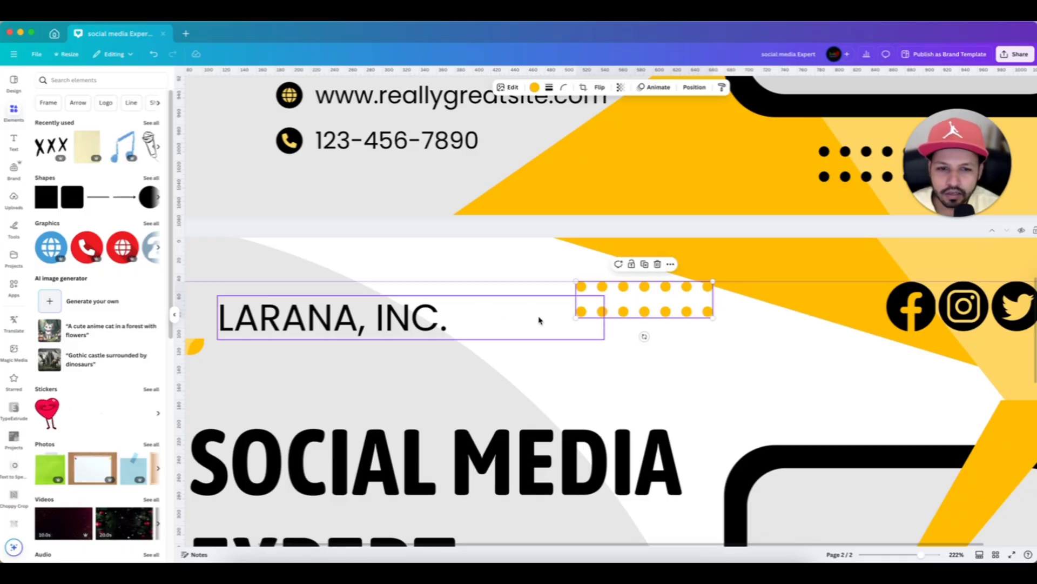
pyautogui.scroll(-2, 649, 332)
pyautogui.moveTo(656, 307); pyautogui.dragTo(658, 316)
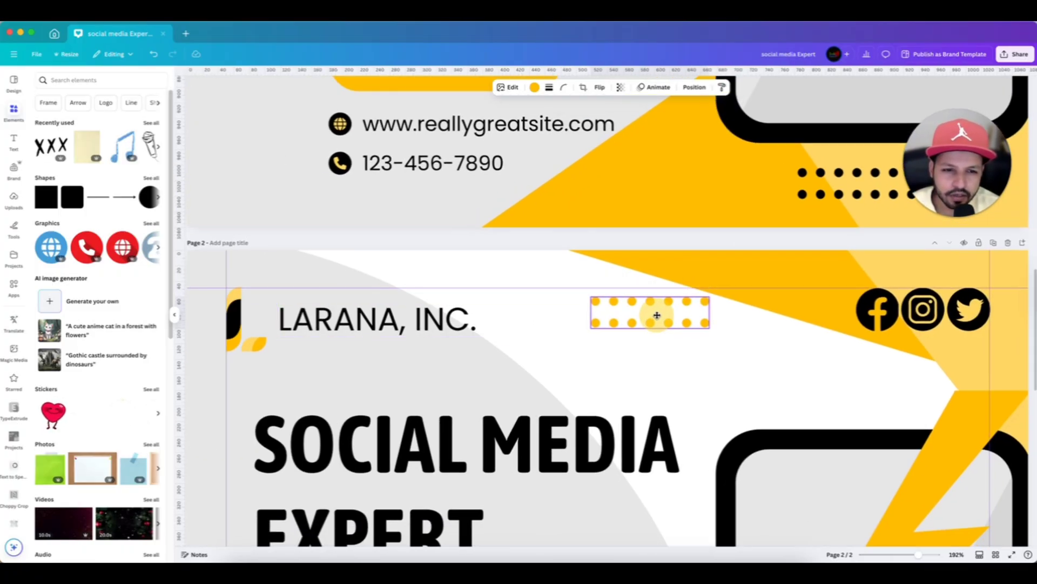
pyautogui.scroll(-5, 659, 319)
pyautogui.scroll(-3, 843, 357)
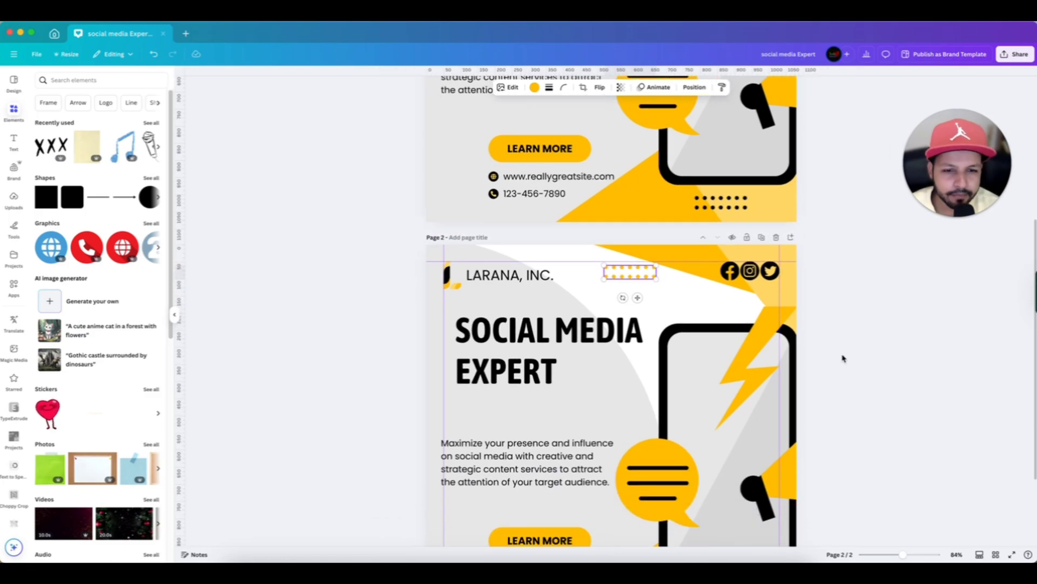
pyautogui.click(283, 415)
# Align the SOCIAL MEDIA EXPERT heading with the left margin guide
pyautogui.scroll(-2, 283, 415)
pyautogui.scroll(1, 284, 416)
pyautogui.scroll(-1, 282, 416)
pyautogui.scroll(1, 283, 416)
pyautogui.moveTo(451, 271); pyautogui.dragTo(436, 273)
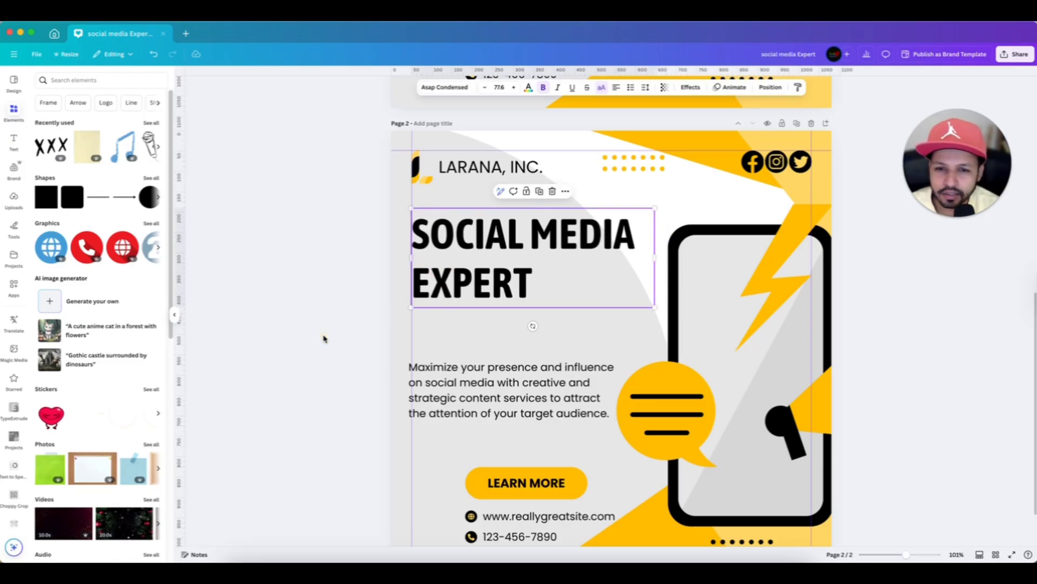
# Move the "Maximize your presence" paragraph directly beneath the heading and align it with the left margin guide
pyautogui.scroll(-1, 530, 324)
pyautogui.click(442, 394)
pyautogui.scroll(3, 305, 383)
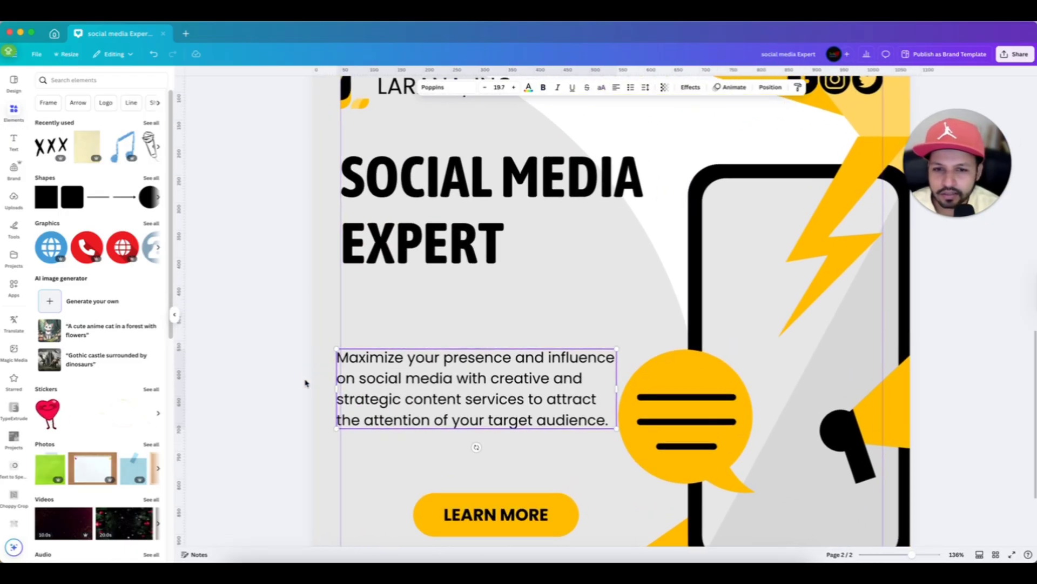
pyautogui.click(407, 261)
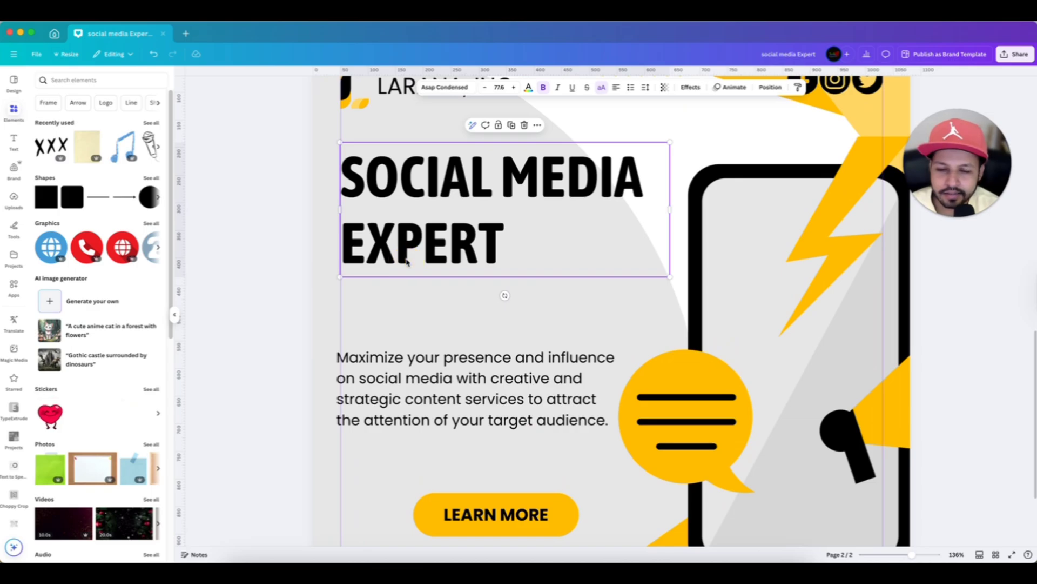
pyautogui.click(400, 398)
pyautogui.scroll(-1, 250, 388)
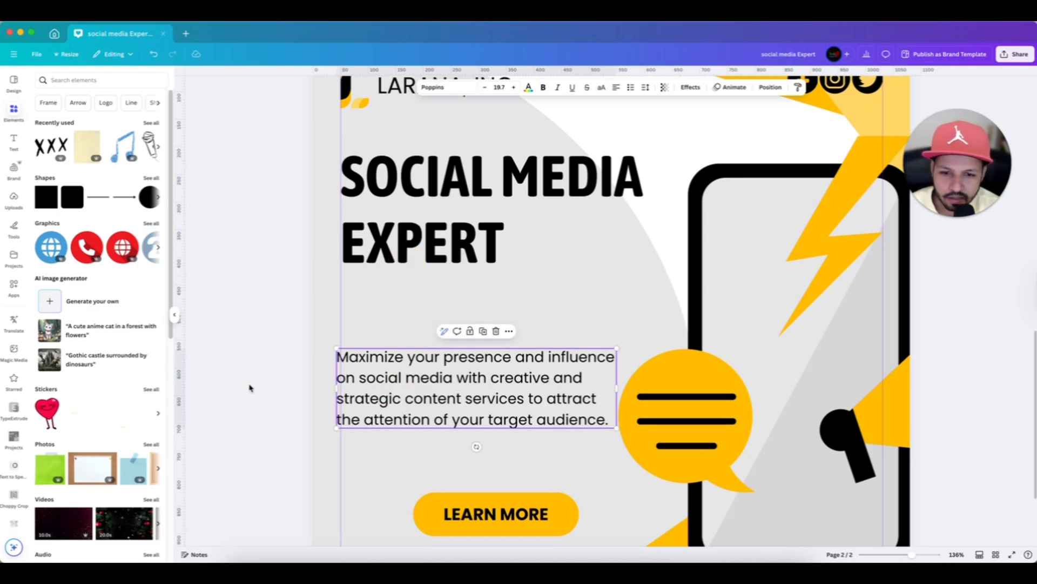
pyautogui.moveTo(416, 399); pyautogui.dragTo(418, 315)
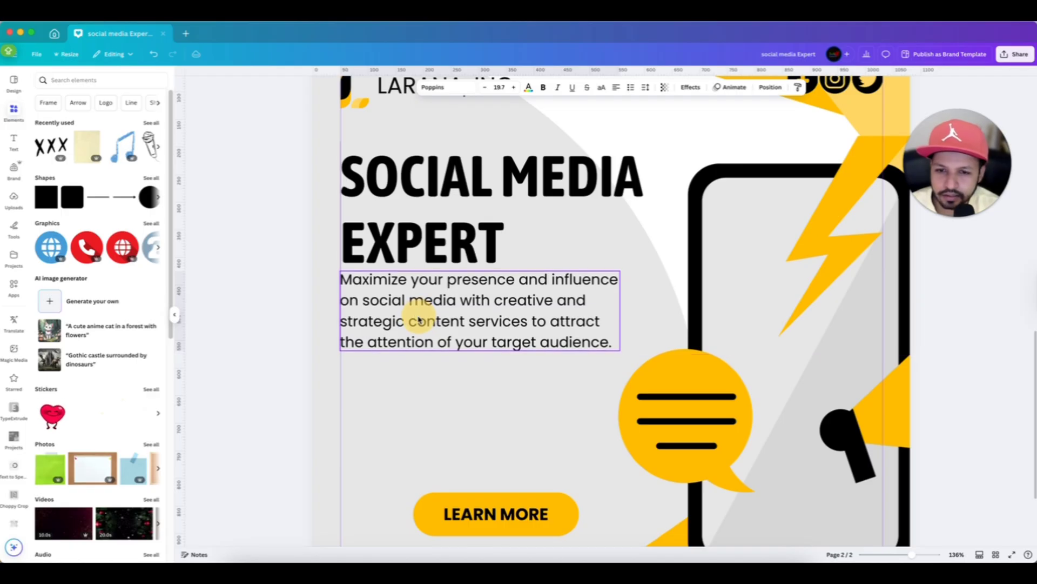
pyautogui.click(261, 394)
pyautogui.scroll(-3, 265, 398)
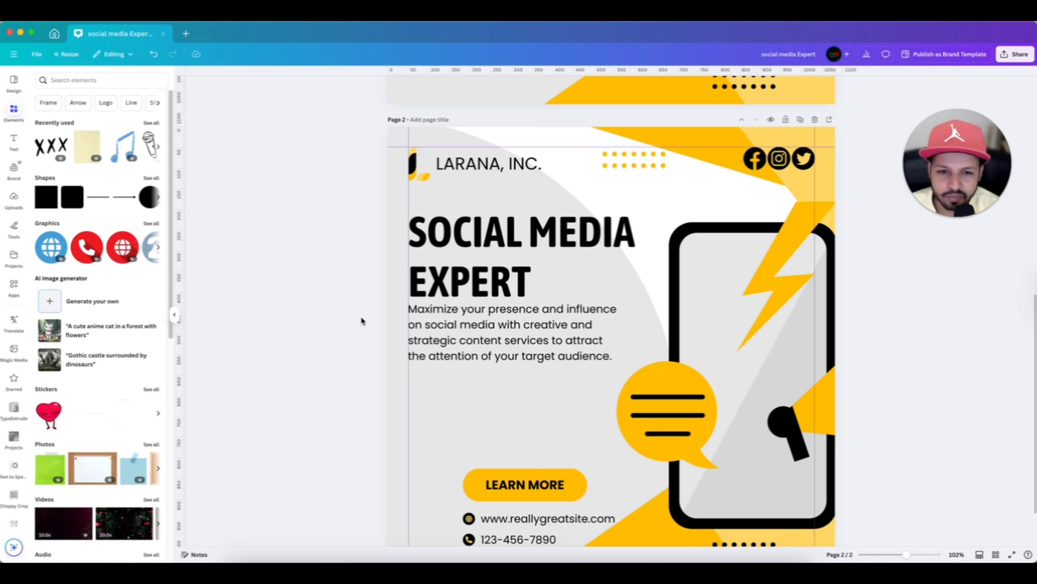
# Undo the last change, then scale the phone illustration down slightly and move it up and to the left
pyautogui.scroll(-2, 361, 321)
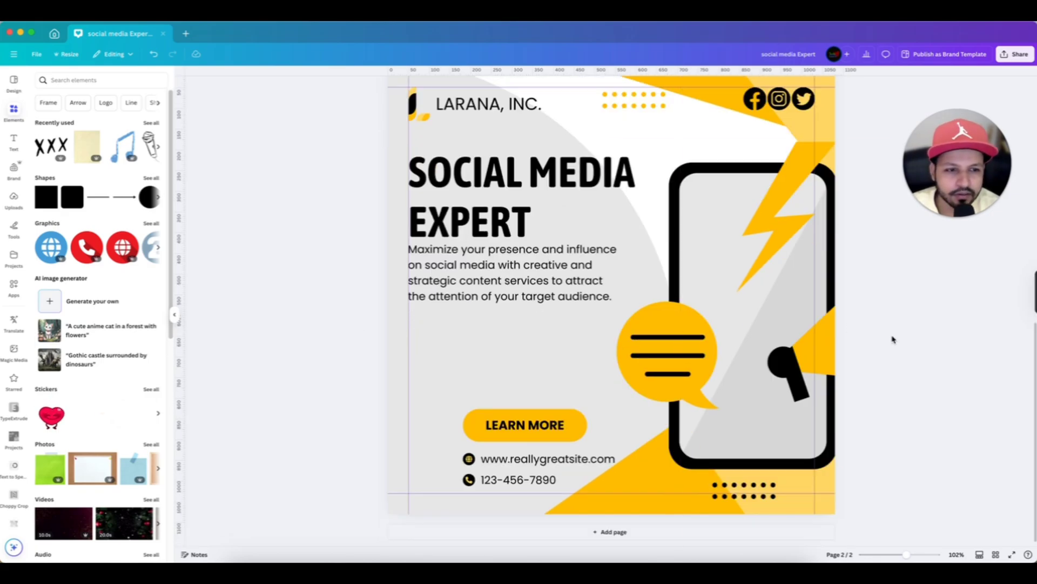
pyautogui.scroll(-2, 756, 270)
pyautogui.hotkey('ctrl', 'z')
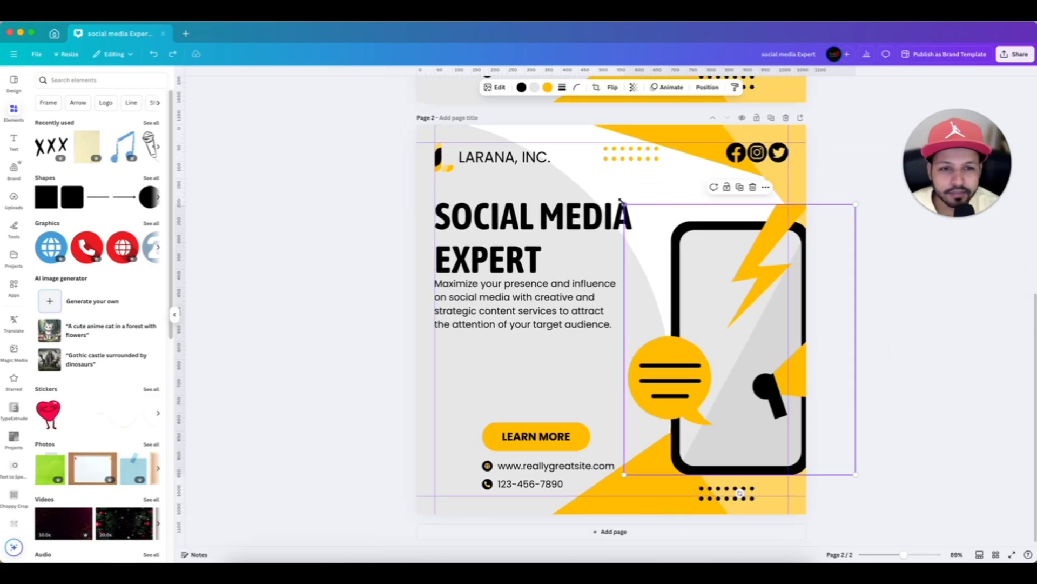
pyautogui.moveTo(624, 204); pyautogui.dragTo(639, 216)
pyautogui.moveTo(685, 276); pyautogui.dragTo(666, 260)
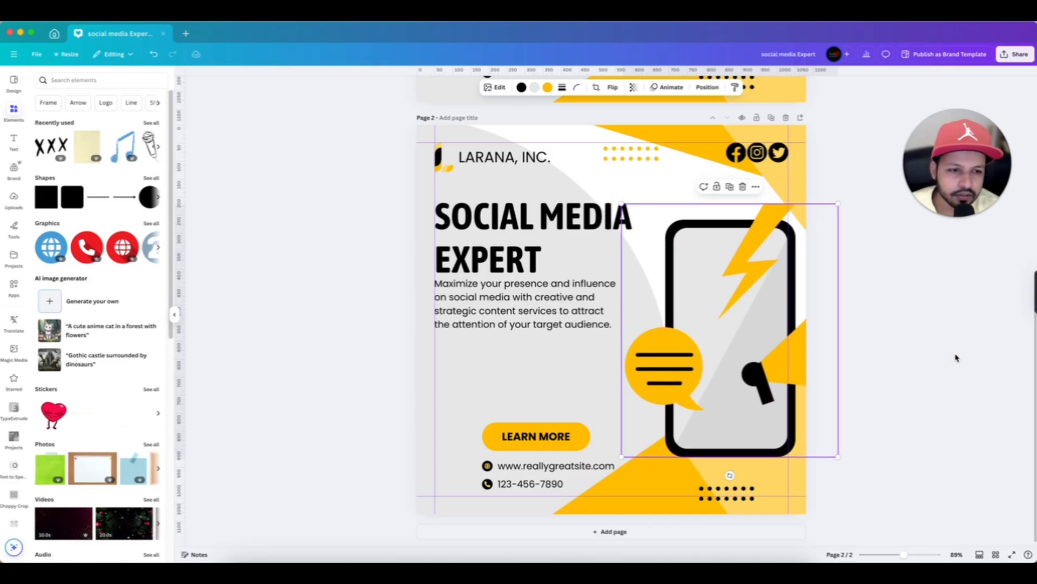
# Fine-tune the phone illustration's position so the phone frame's right edge sits on the right margin guide
pyautogui.scroll(5, 666, 259)
pyautogui.scroll(-4, 917, 352)
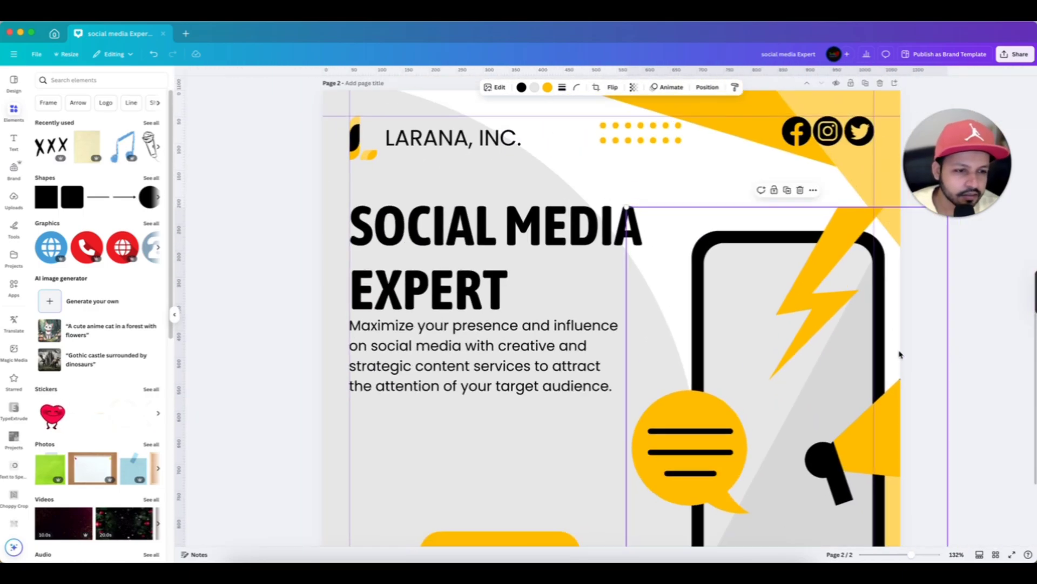
pyautogui.moveTo(847, 350); pyautogui.dragTo(838, 340)
pyautogui.scroll(-5, 933, 371)
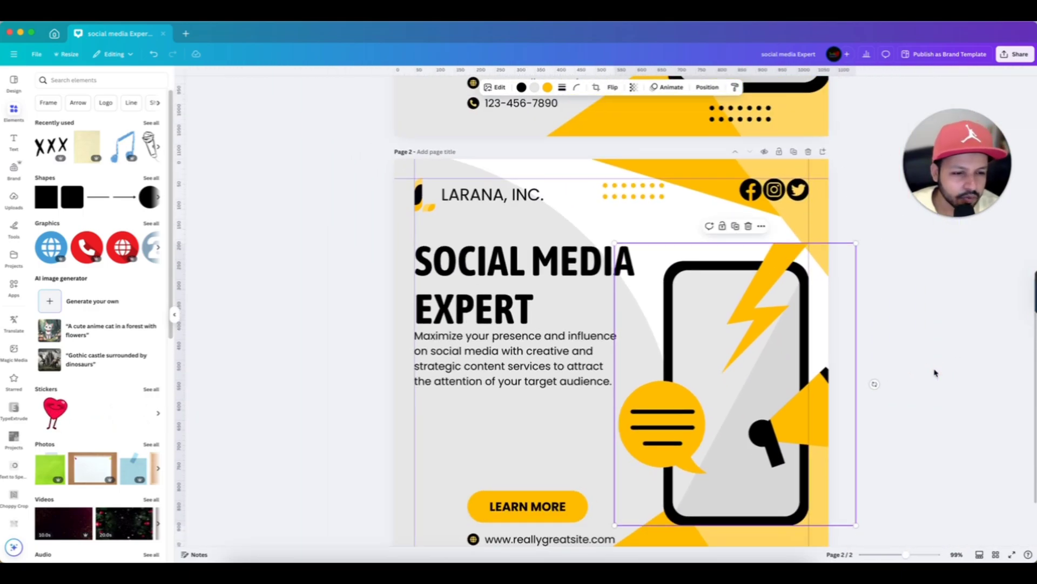
pyautogui.click(696, 427)
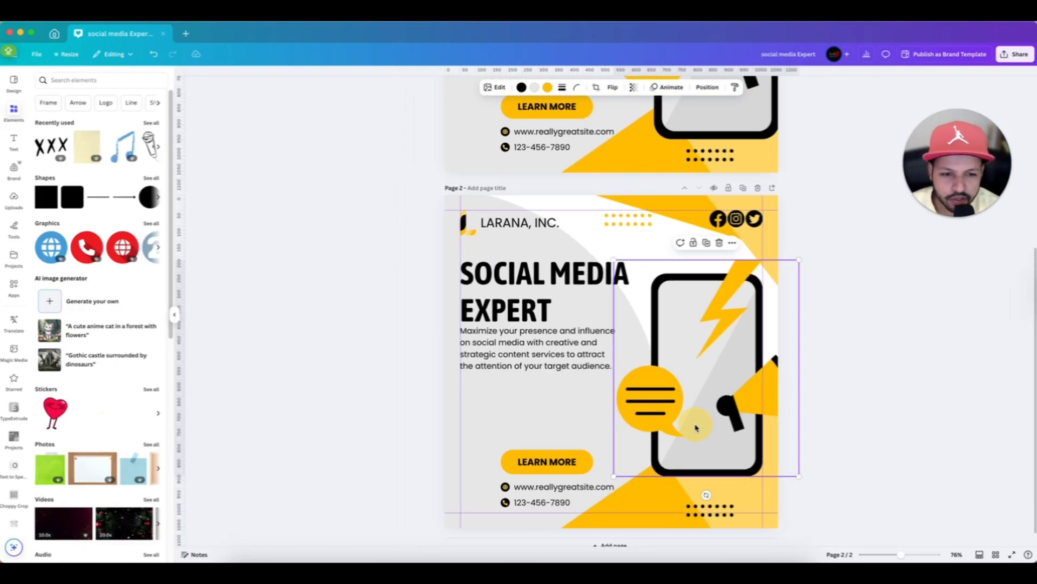
pyautogui.moveTo(697, 427); pyautogui.dragTo(697, 416)
pyautogui.scroll(5, 963, 470)
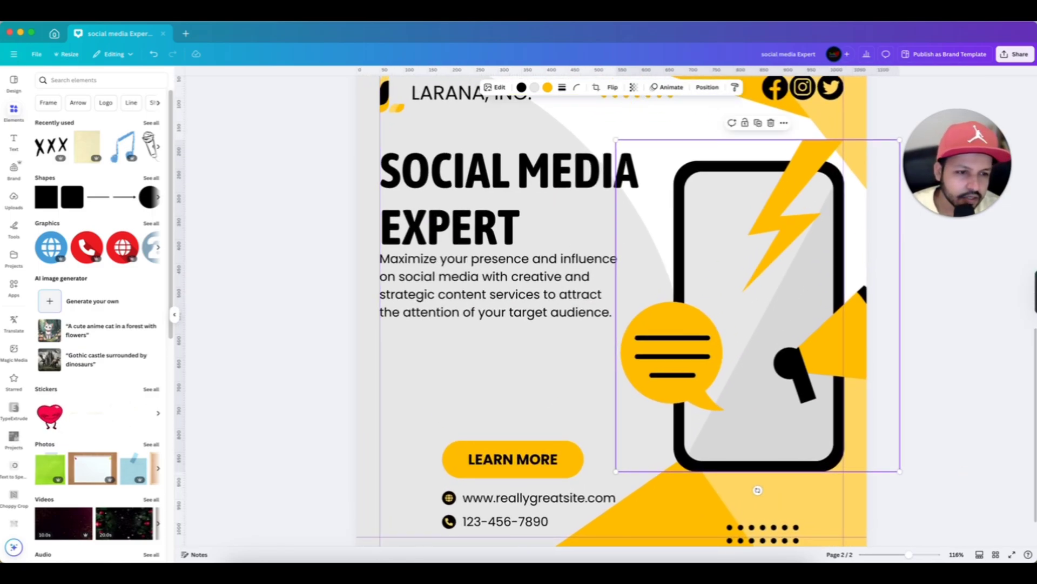
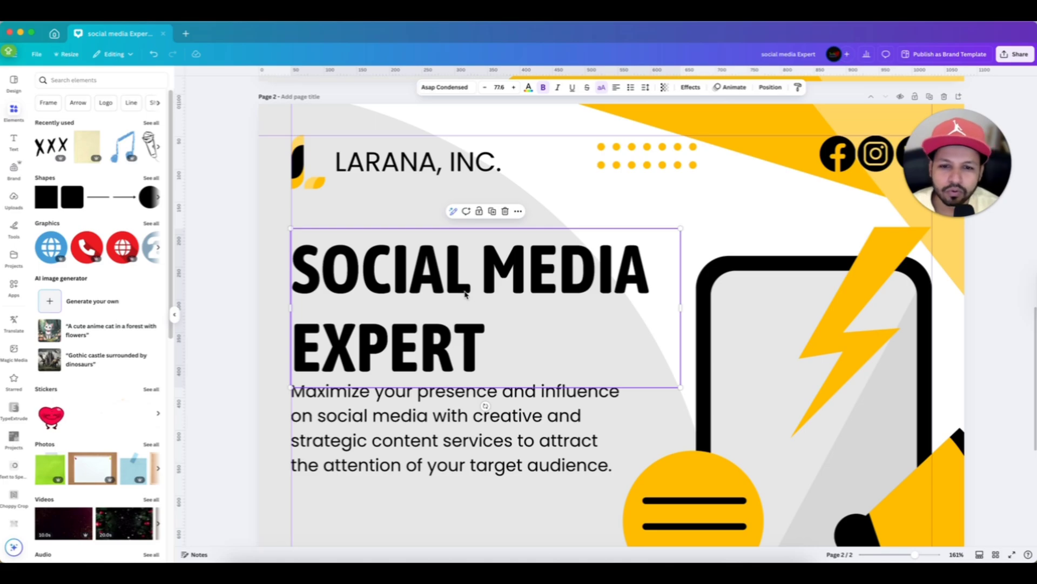
# Set the SOCIAL MEDIA EXPERT heading's line spacing to 0.9
pyautogui.click(646, 88)
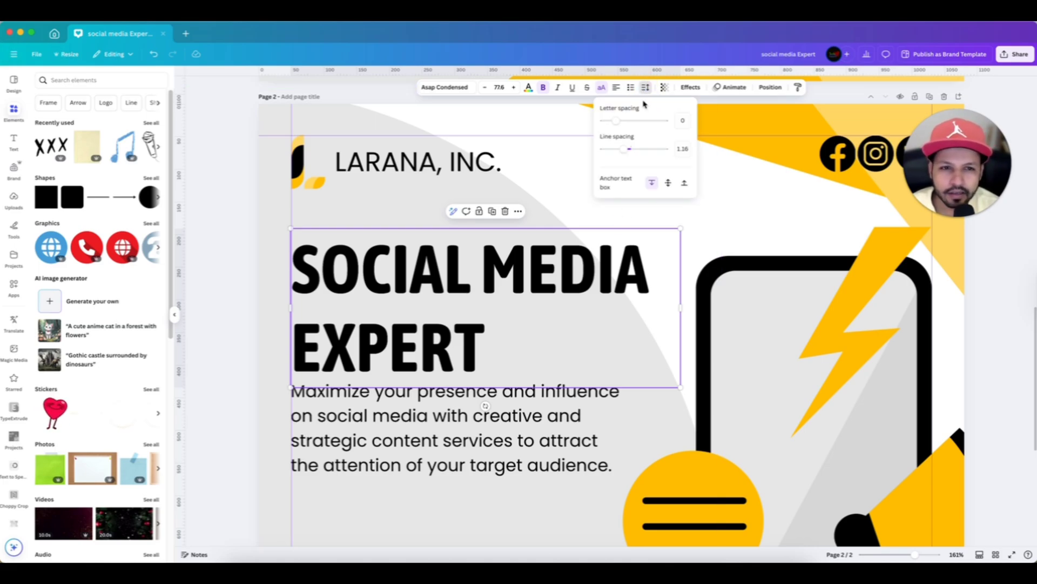
pyautogui.moveTo(625, 151)
pyautogui.mouseDown()
pyautogui.moveTo(602, 150)
pyautogui.moveTo(616, 151)
pyautogui.mouseUp()
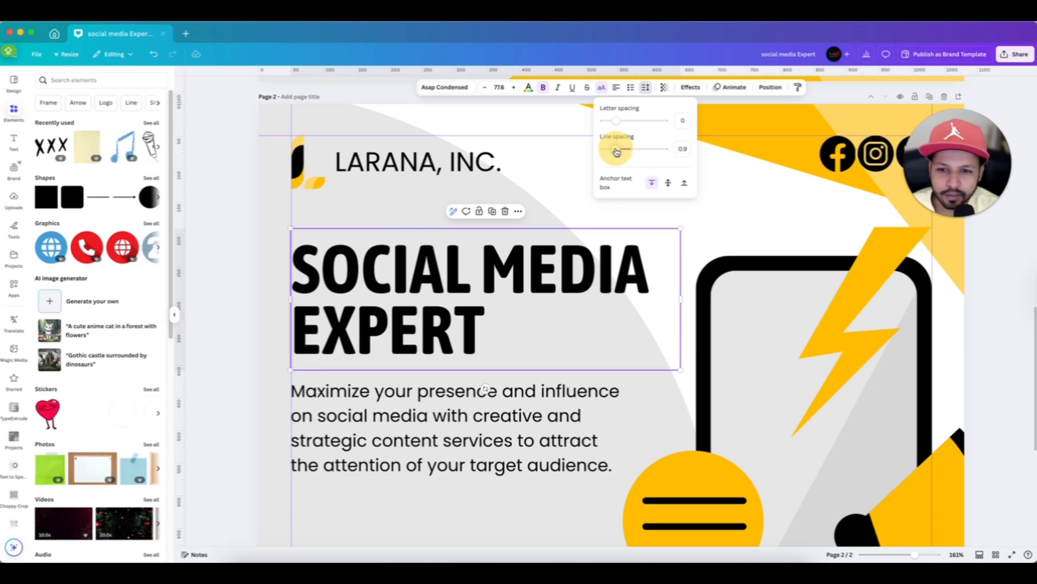
pyautogui.click(241, 274)
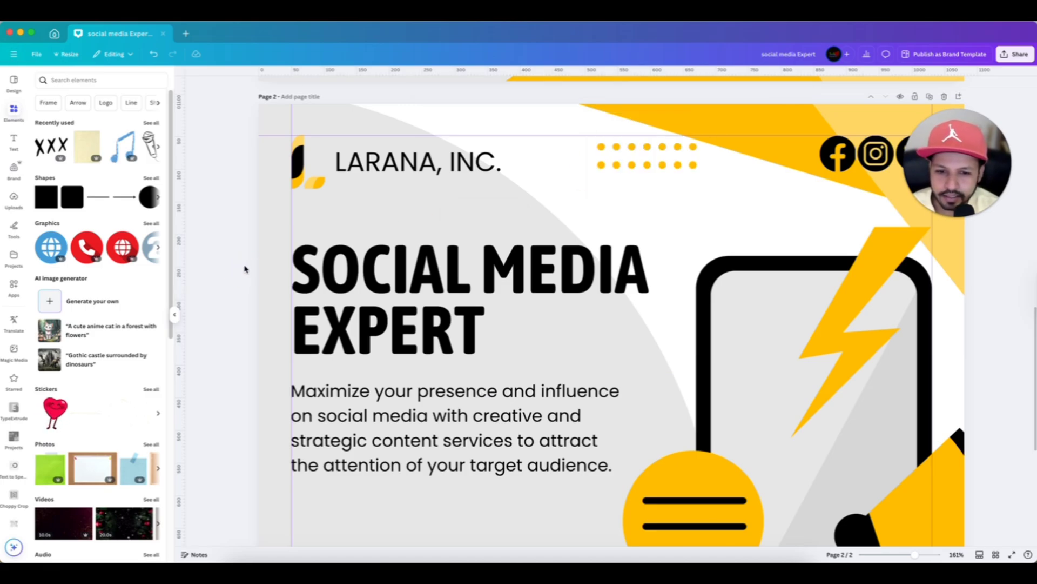
# Move the "Maximize your presence" paragraph on page 2 up so it sits directly beneath the SOCIAL MEDIA EXPERT heading
pyautogui.moveTo(323, 427); pyautogui.dragTo(324, 405)
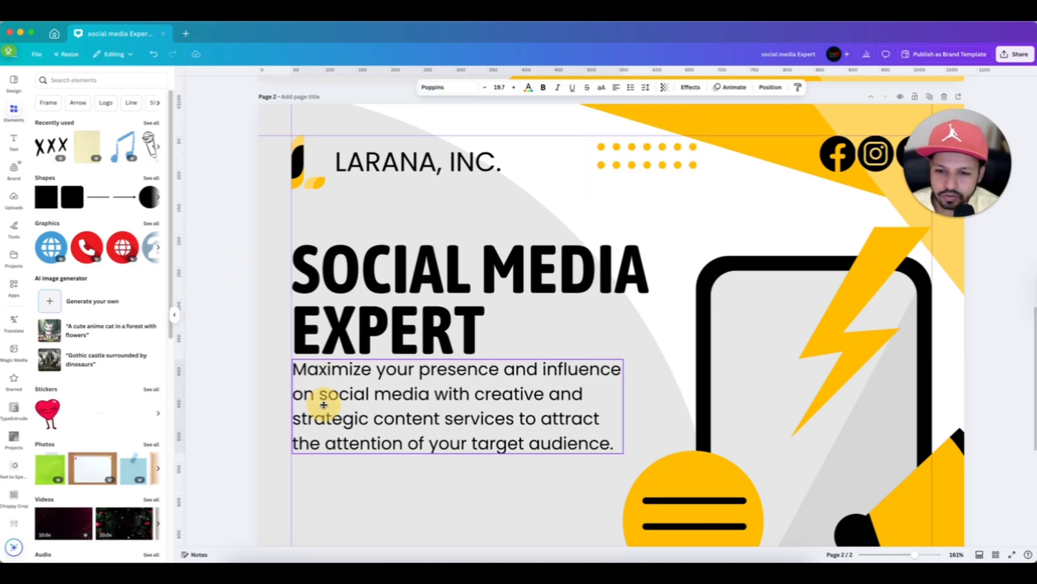
pyautogui.click(235, 405)
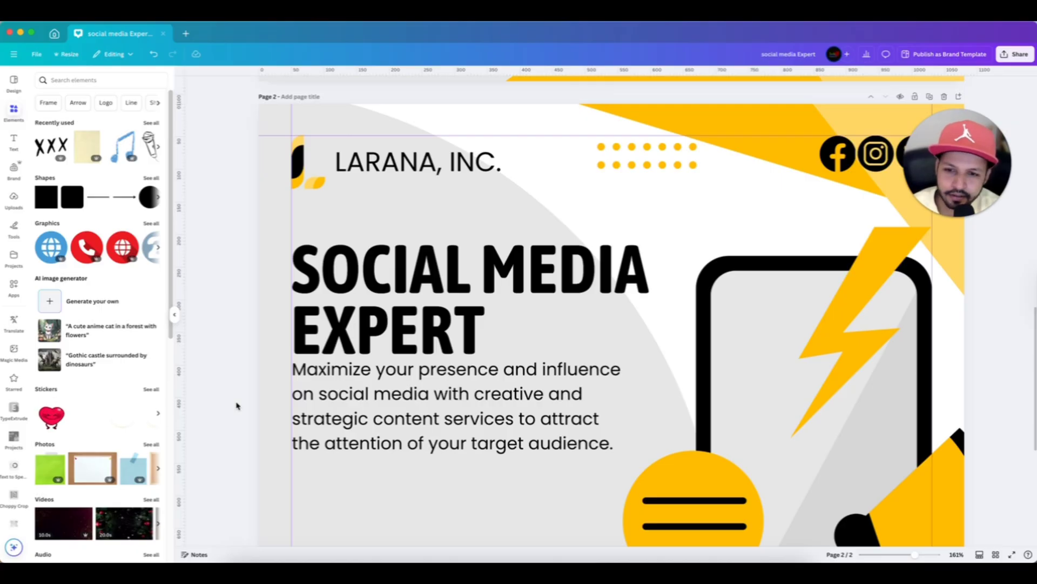
pyautogui.click(351, 349)
pyautogui.keyDown('shift'); pyautogui.click(335, 396); pyautogui.keyUp('shift')
pyautogui.moveTo(336, 396); pyautogui.dragTo(335, 396)
pyautogui.scroll(-5, 267, 398)
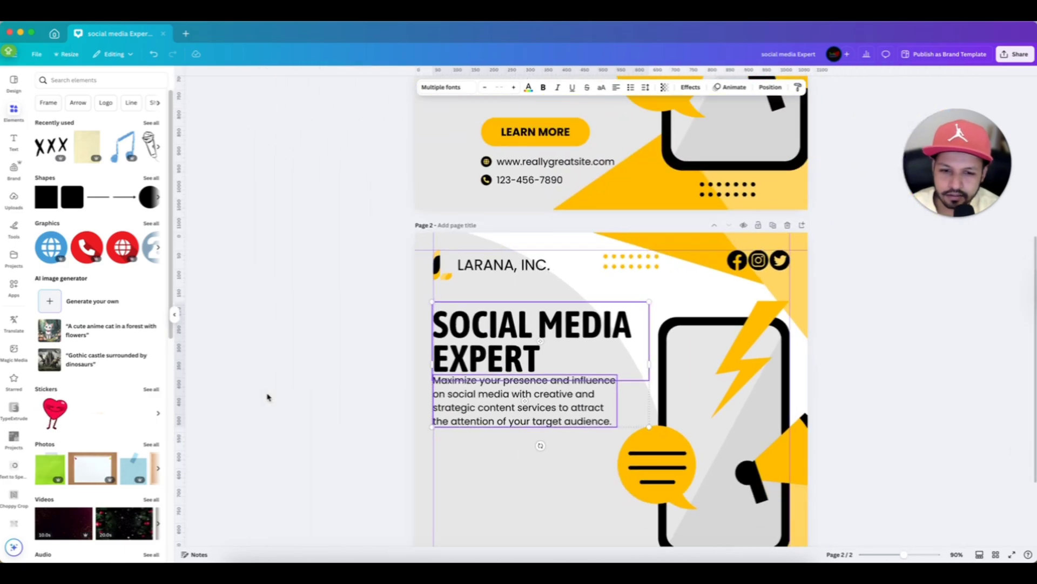
pyautogui.click(359, 387)
pyautogui.scroll(-3, 789, 351)
pyautogui.scroll(-2, 801, 350)
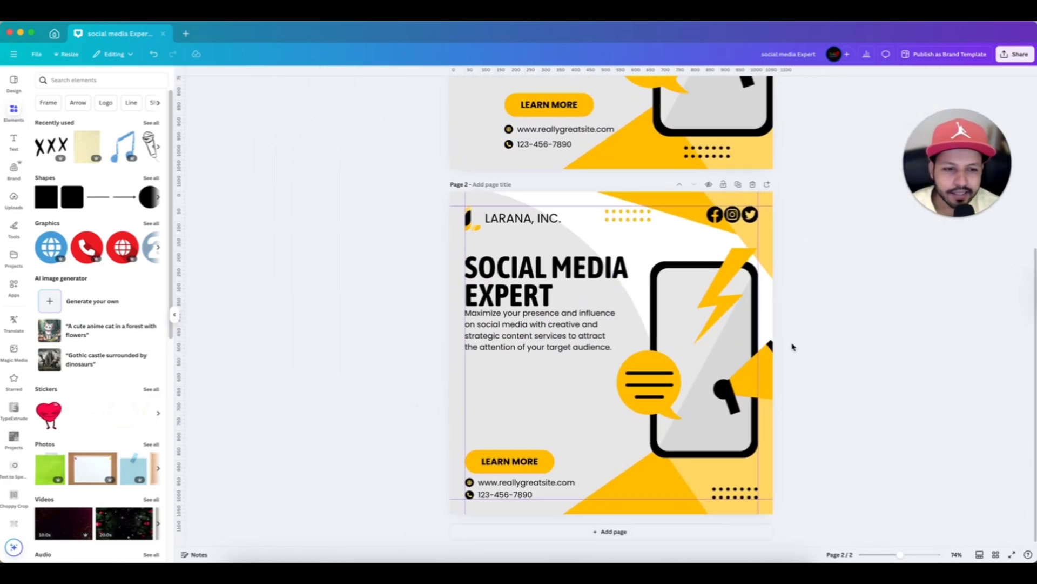
# Examine how the heading and paragraph on page 2 line up with the top of the phone illustration
pyautogui.scroll(3, 899, 362)
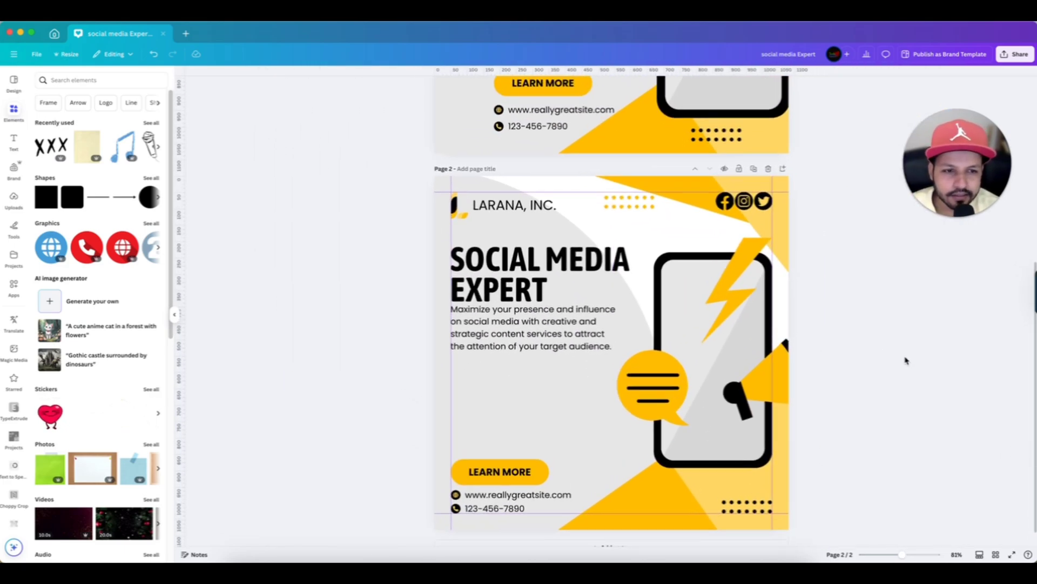
pyautogui.scroll(1, 929, 349)
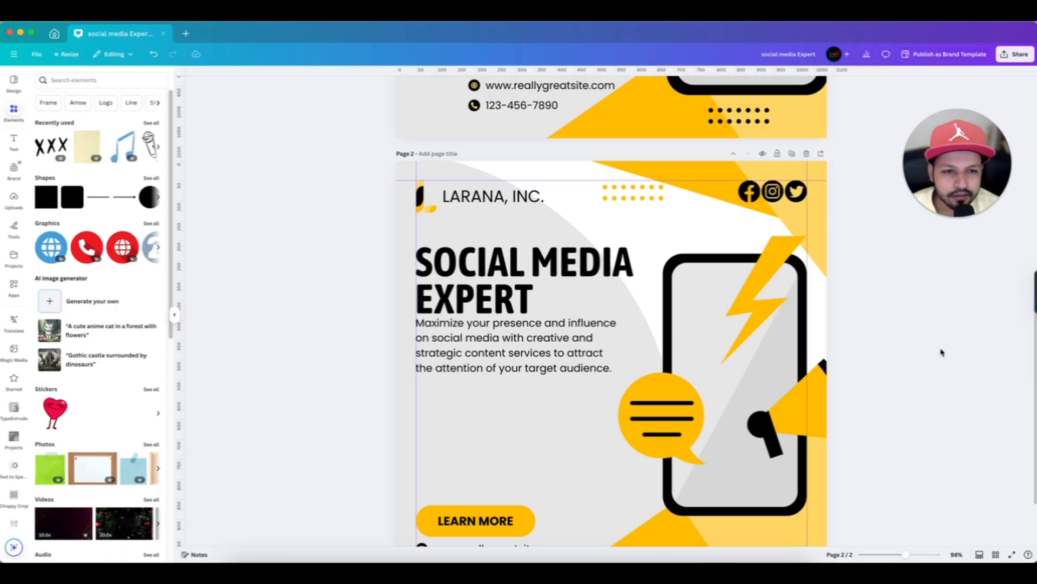
pyautogui.scroll(2, 934, 351)
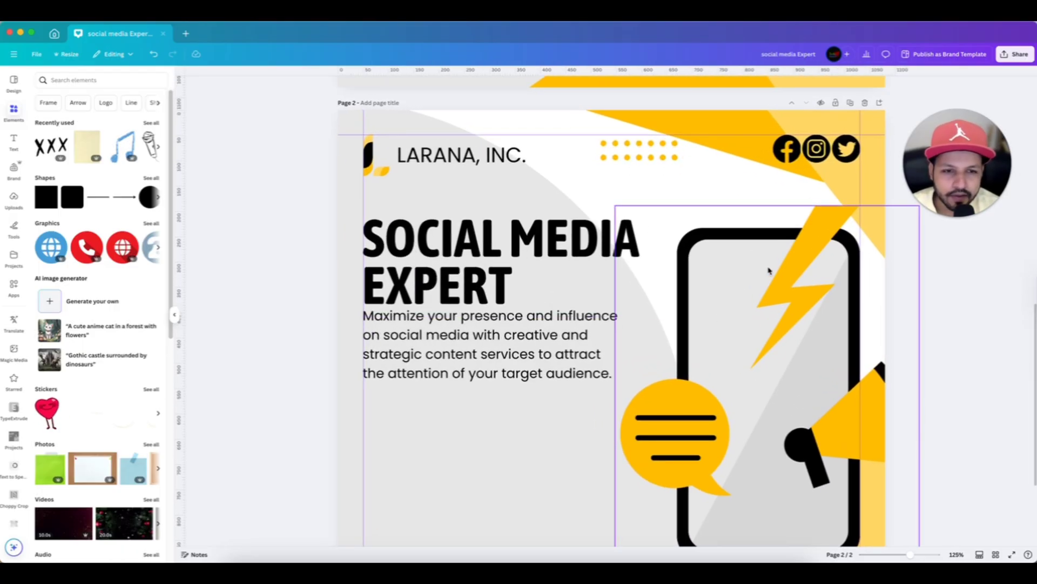
pyautogui.scroll(2, 769, 270)
pyautogui.click(476, 232)
pyautogui.keyDown('shift'); pyautogui.click(472, 355); pyautogui.keyUp('shift')
pyautogui.keyDown('shift'); pyautogui.click(774, 295); pyautogui.keyUp('shift')
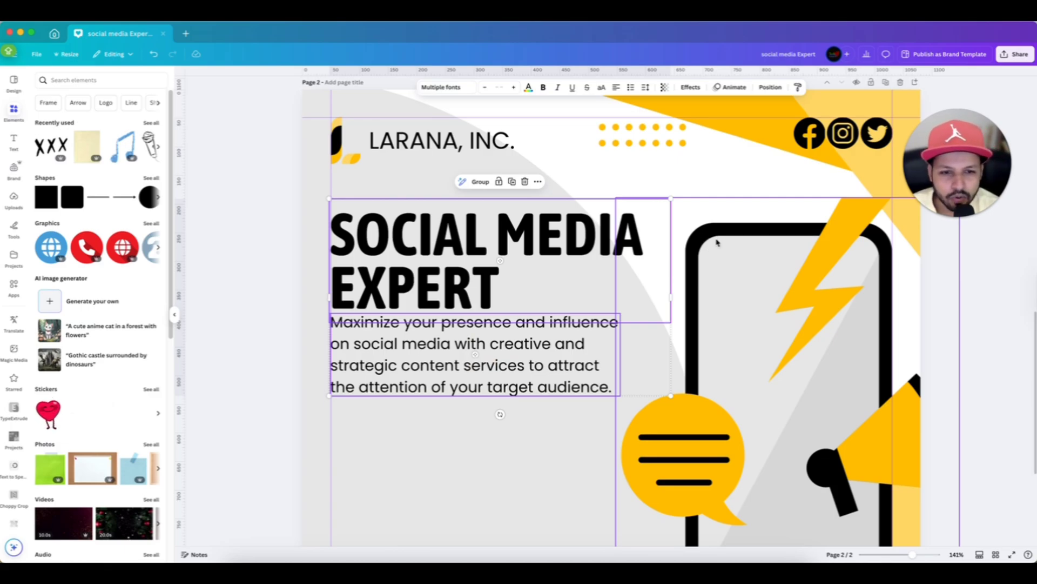
pyautogui.click(968, 319)
pyautogui.scroll(-3, 970, 322)
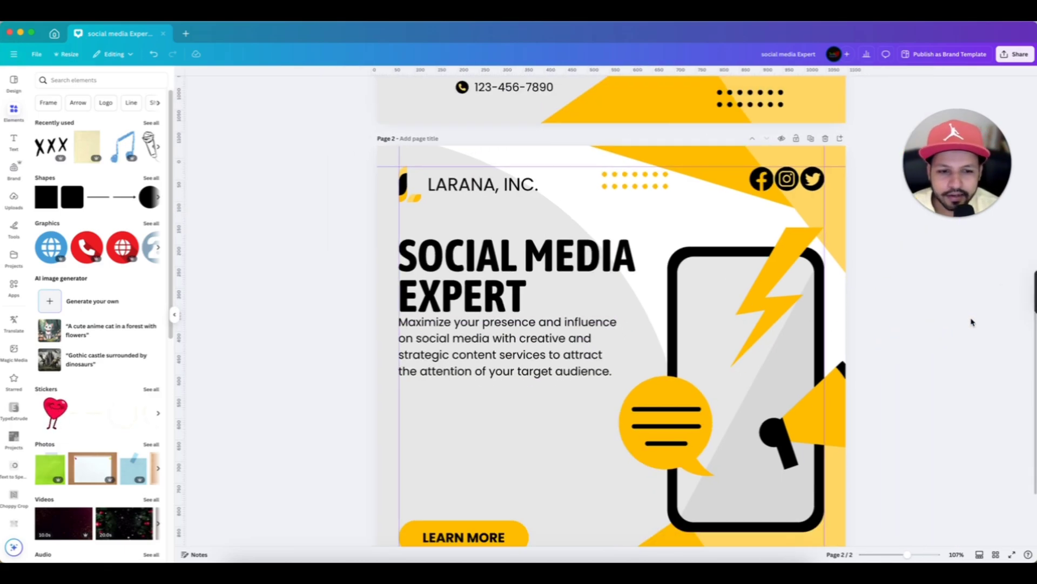
pyautogui.scroll(-2, 969, 322)
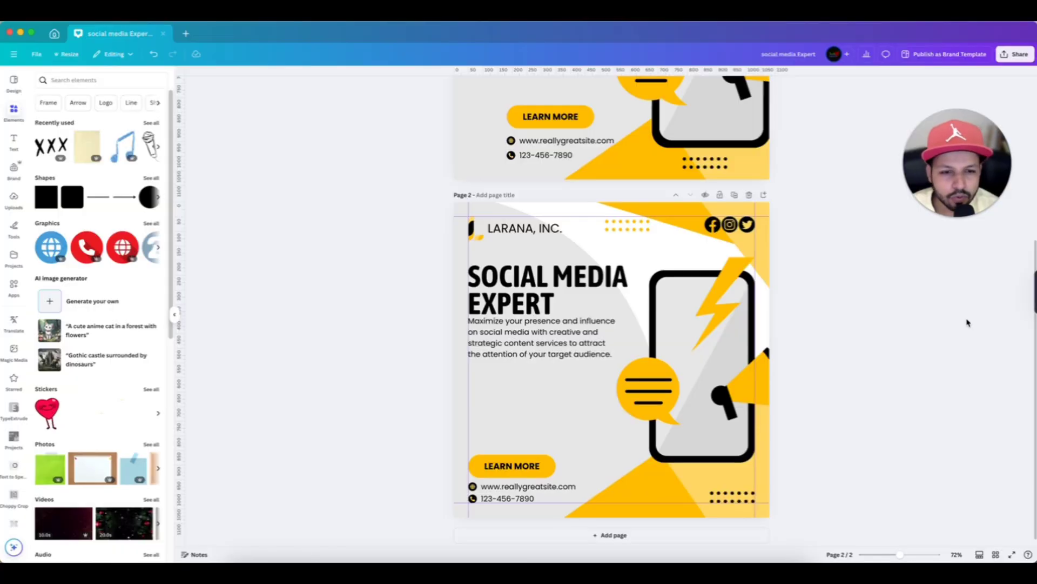
pyautogui.scroll(1, 955, 323)
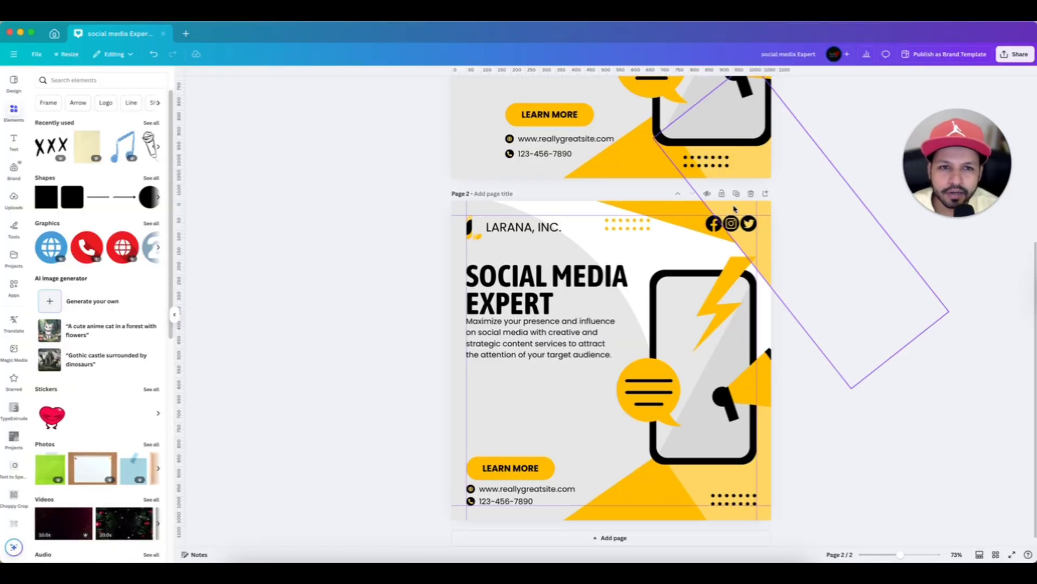
# Add a horizontal guide along the top edge of the phone frame on page 2 and check its placement up close
pyautogui.click(606, 72)
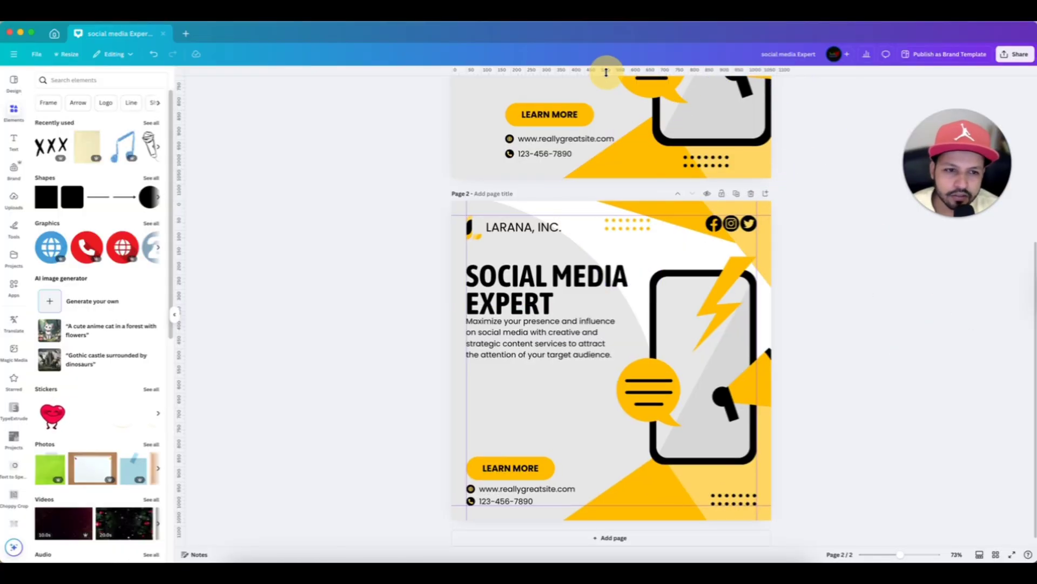
pyautogui.scroll(5, 912, 347)
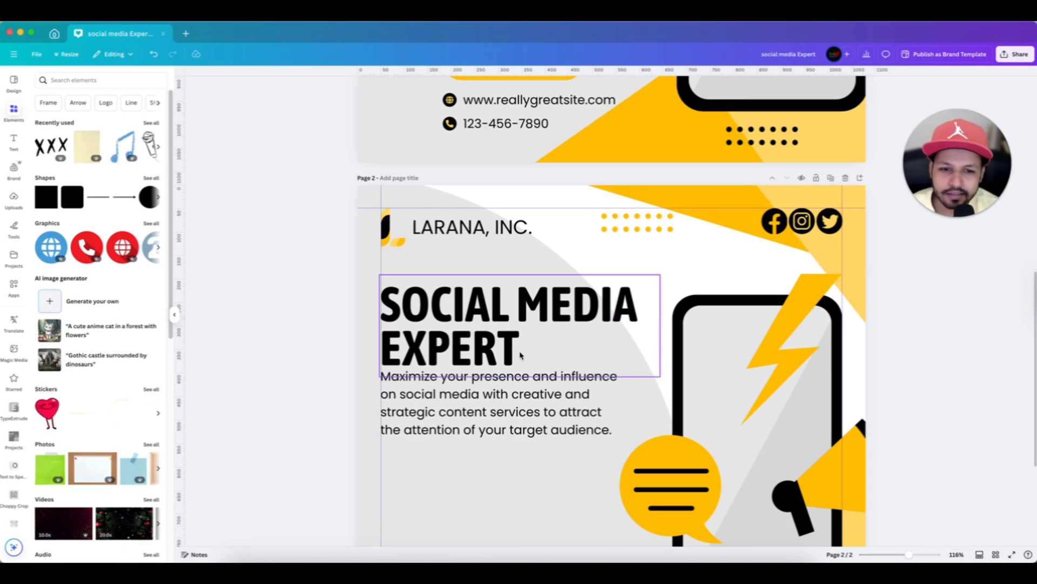
pyautogui.scroll(4, 658, 365)
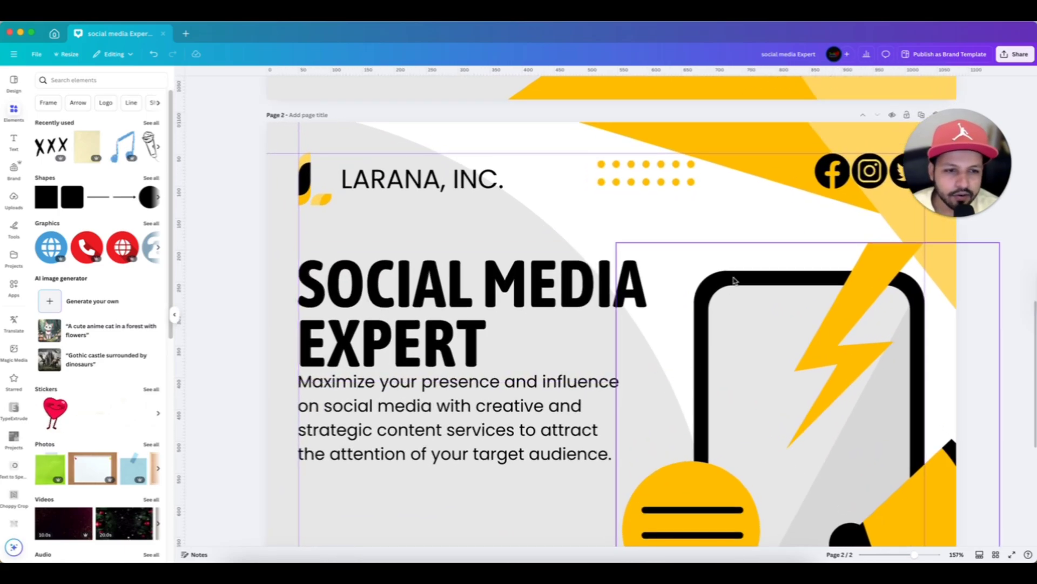
pyautogui.click(545, 73)
pyautogui.moveTo(545, 73); pyautogui.dragTo(540, 271)
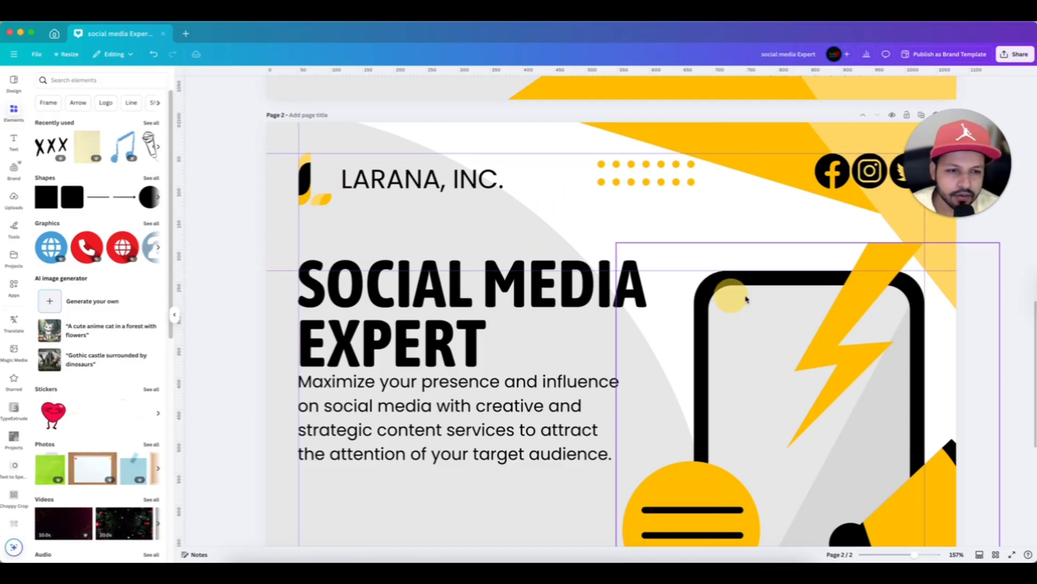
pyautogui.scroll(5, 907, 268)
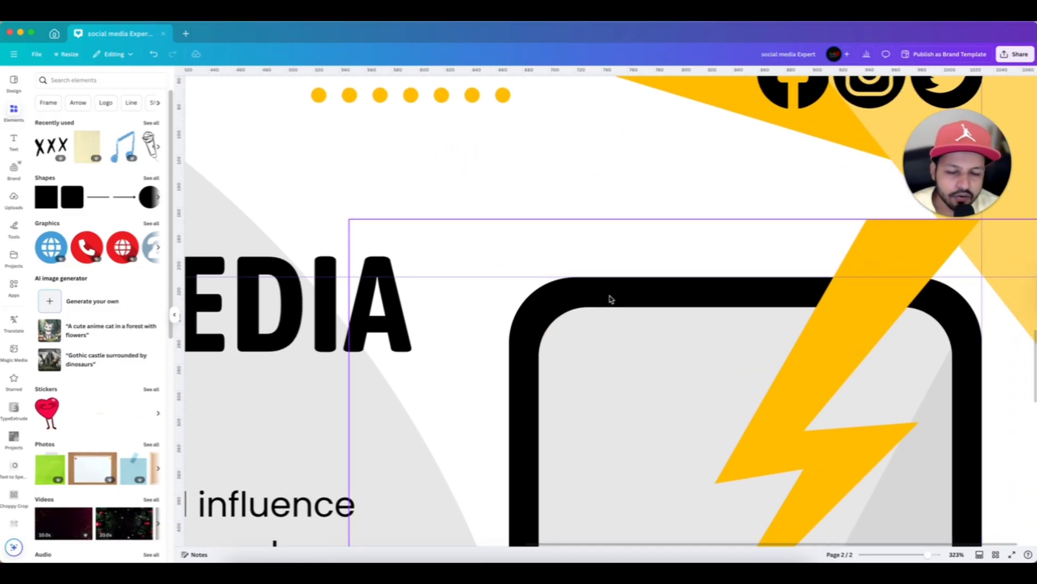
pyautogui.scroll(-3, 609, 297)
pyautogui.scroll(-3, 613, 297)
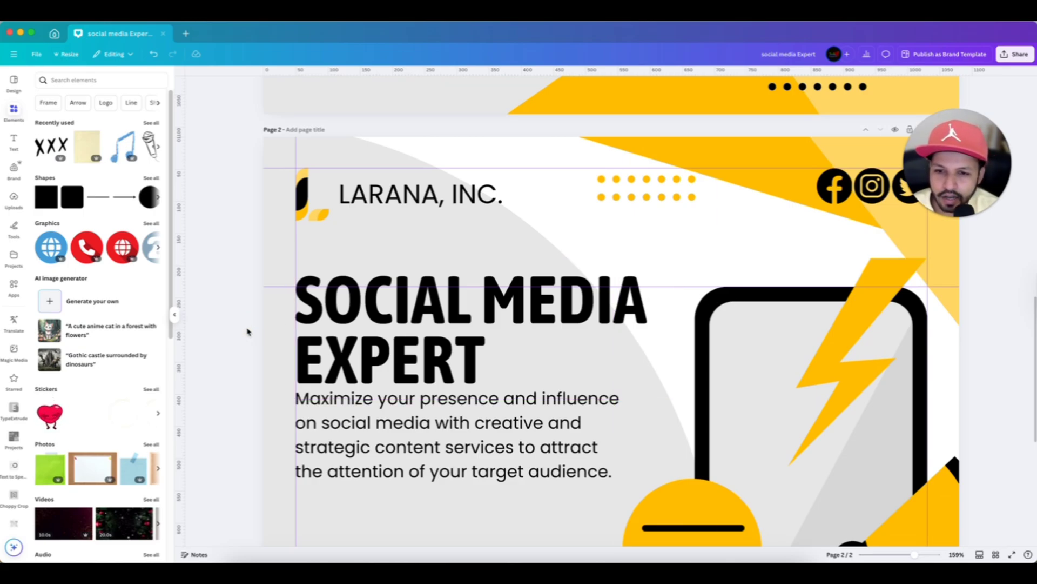
# Nudge the SOCIAL MEDIA EXPERT heading and its paragraph down together so the heading's top meets the guide at the phone frame's top edge
pyautogui.click(394, 366)
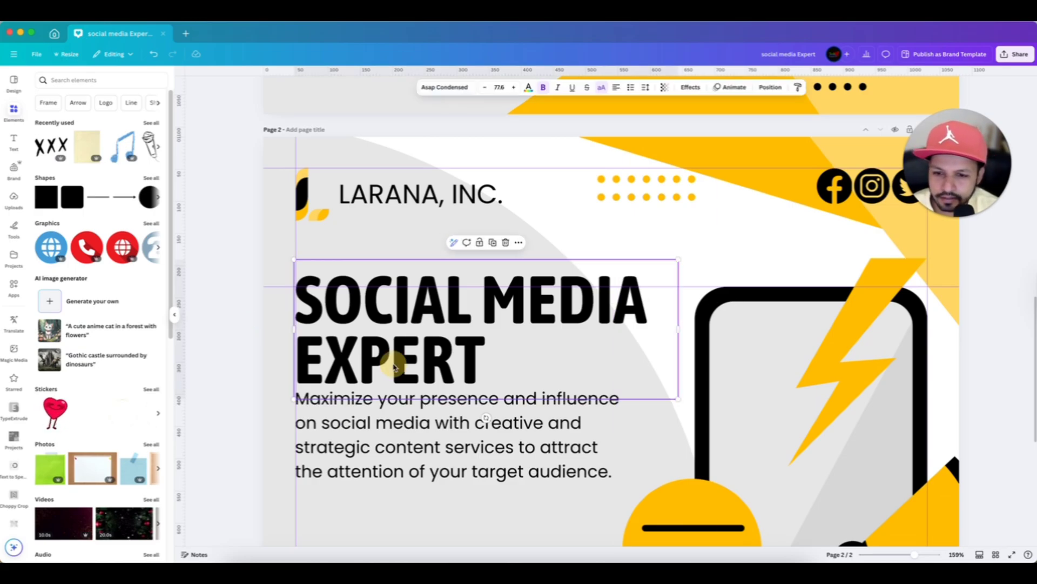
pyautogui.keyDown('shift'); pyautogui.click(380, 427); pyautogui.keyUp('shift')
pyautogui.hotkey('shift', 'Down')
pyautogui.hotkey('shift', 'Down')
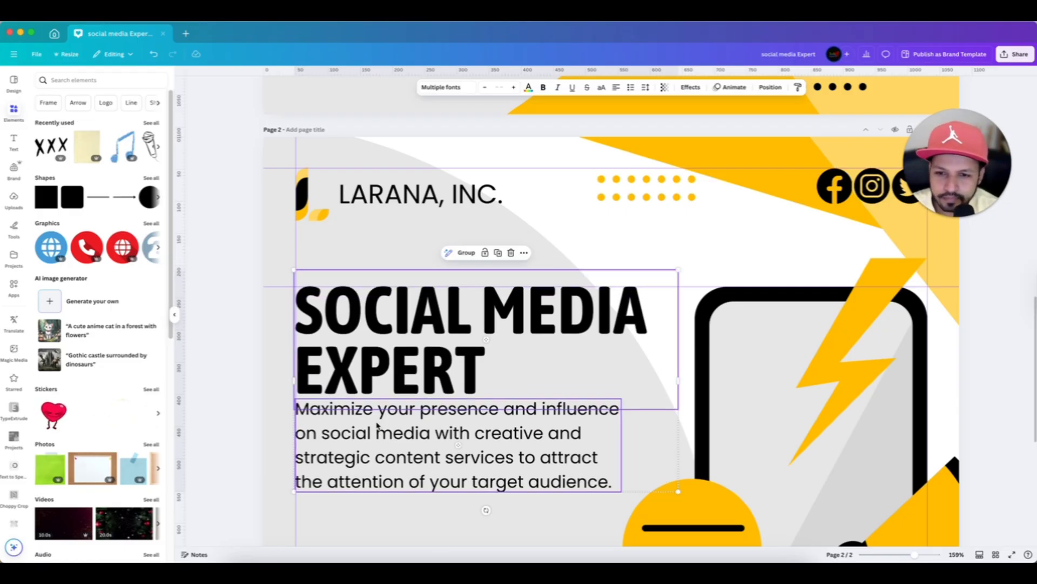
pyautogui.scroll(-2, 377, 425)
pyautogui.scroll(-1, 378, 425)
pyautogui.click(274, 410)
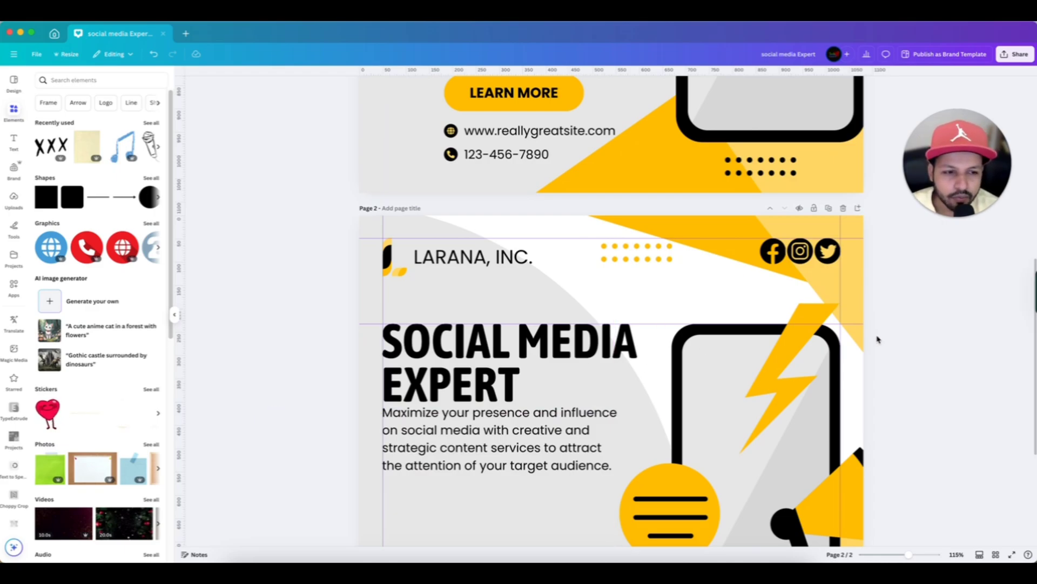
# Remove the horizontal guide at the phone frame's top edge, and hide the rulers and margin guides
pyautogui.scroll(1, 613, 335)
pyautogui.moveTo(652, 323); pyautogui.dragTo(675, 186)
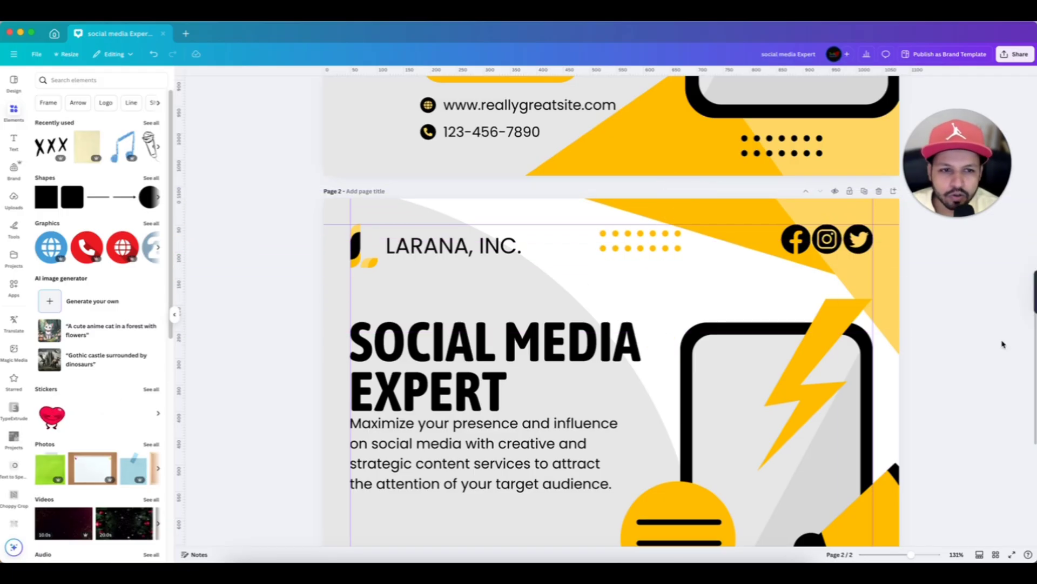
pyautogui.scroll(-5, 999, 346)
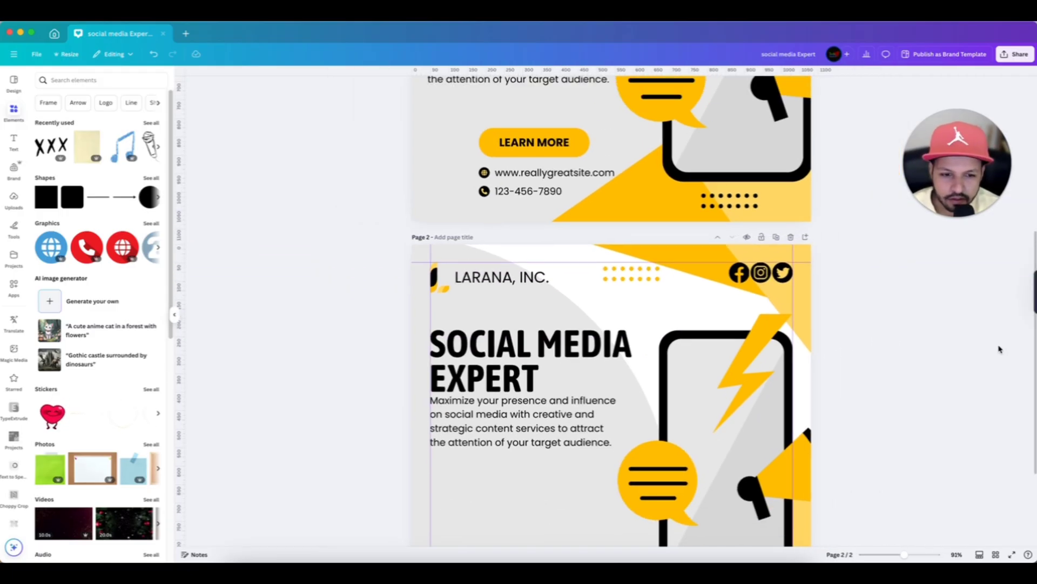
pyautogui.scroll(-1, 994, 351)
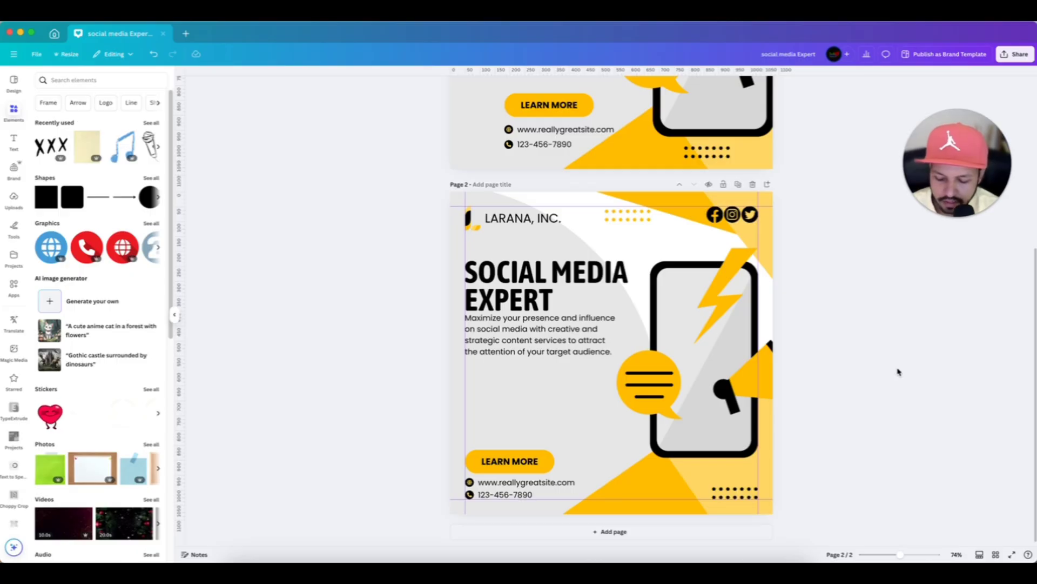
pyautogui.hotkey('shift', 'r')
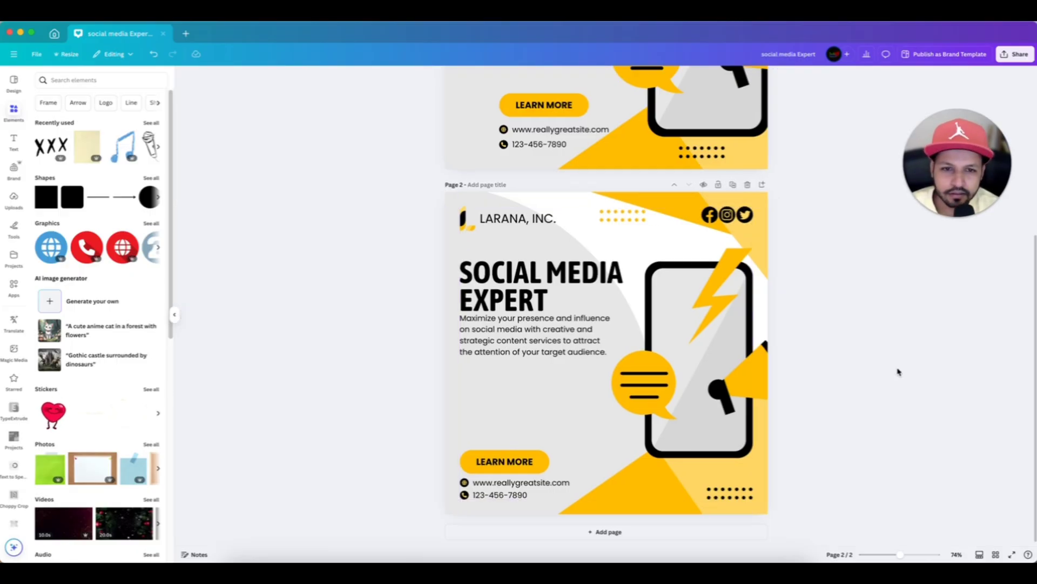
# Compare the original layout on page 1 with the realigned layout on page 2
pyautogui.scroll(-4, 898, 372)
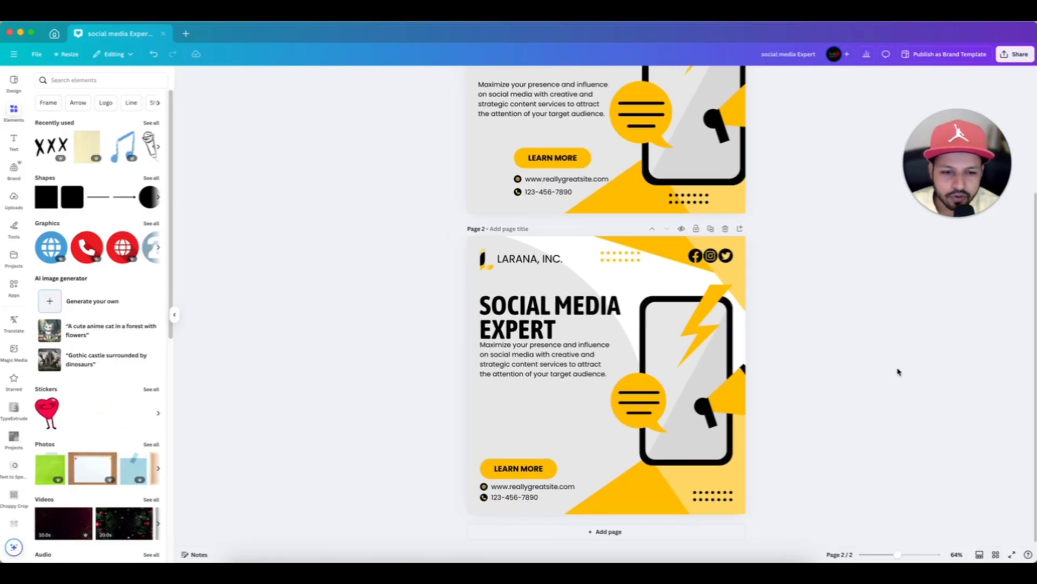
pyautogui.scroll(3, 898, 372)
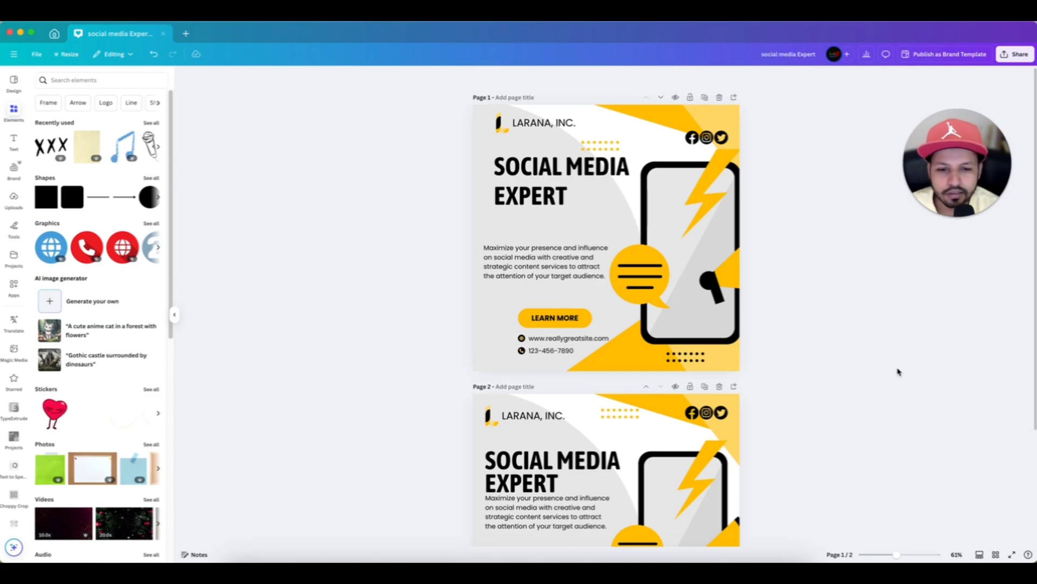
pyautogui.scroll(4, 899, 371)
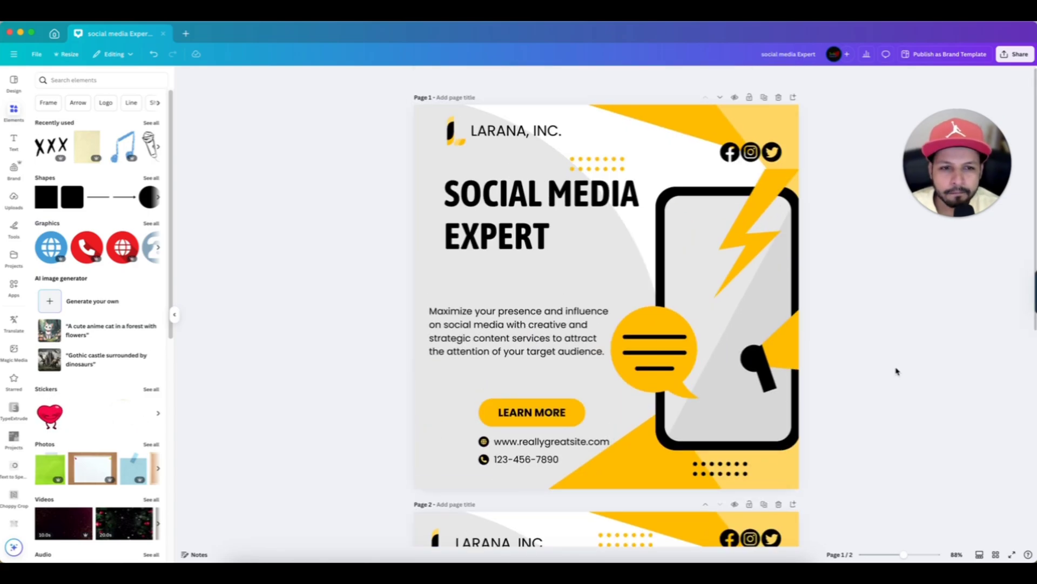
pyautogui.scroll(-7, 896, 371)
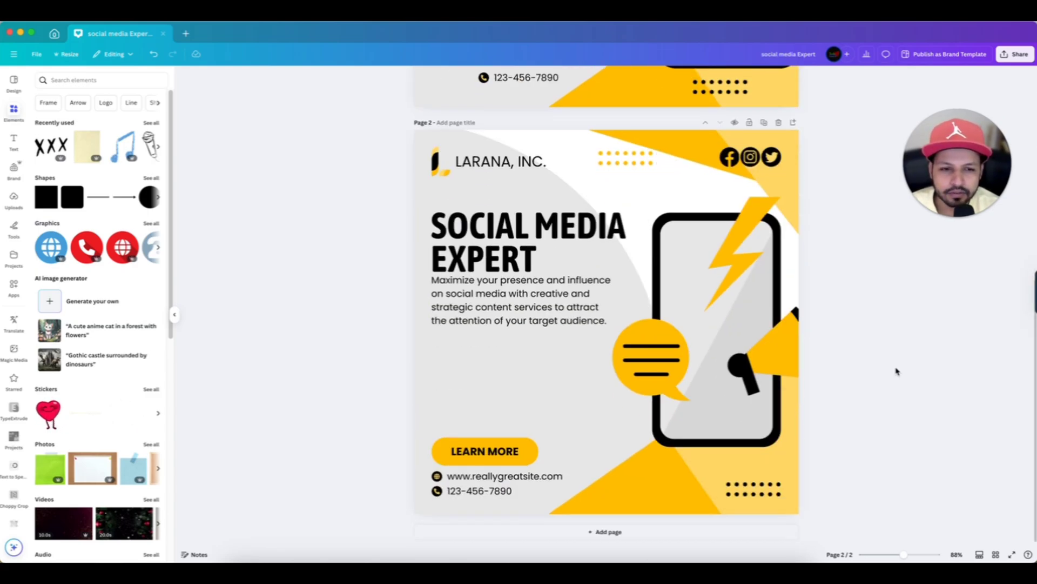
pyautogui.scroll(-5, 897, 371)
pyautogui.scroll(-1, 896, 371)
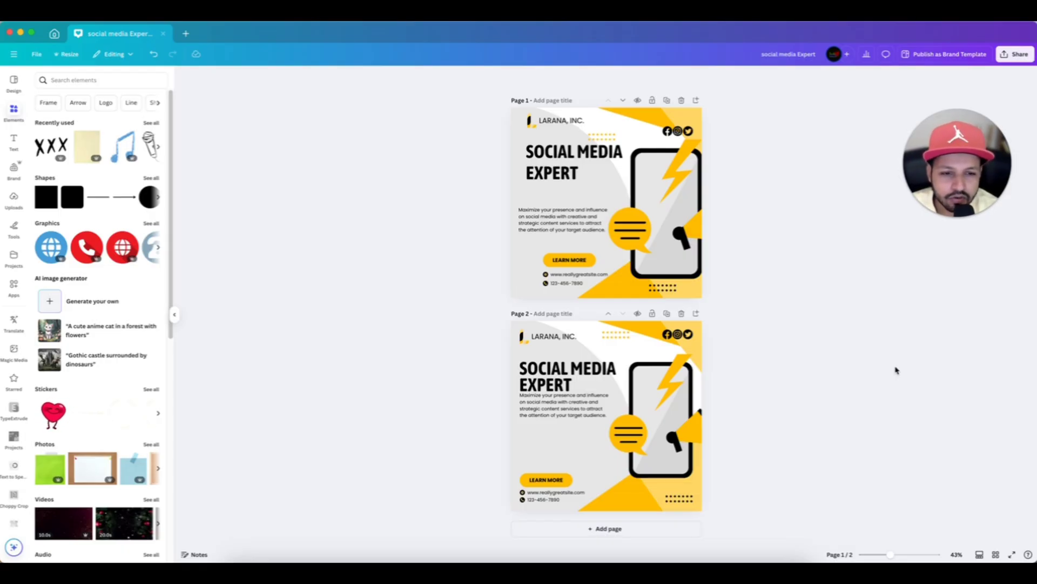
pyautogui.scroll(-2, 896, 370)
pyautogui.scroll(2, 896, 370)
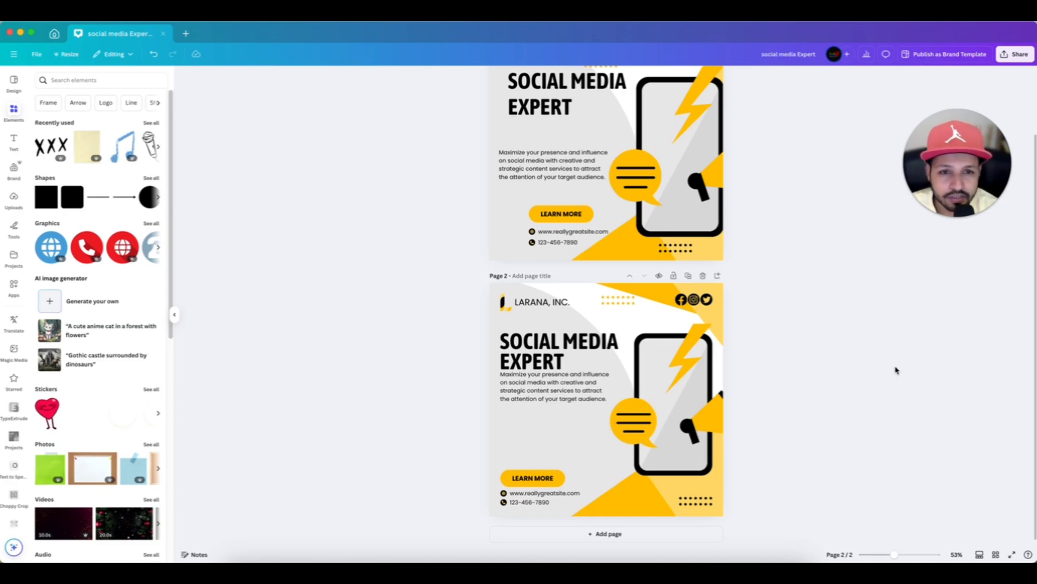
pyautogui.scroll(-3, 896, 370)
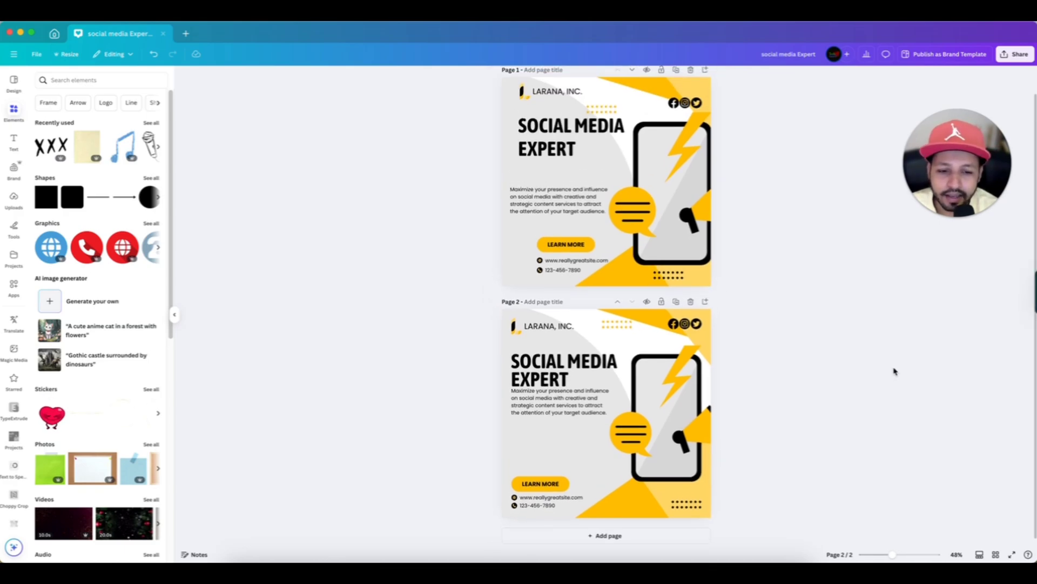